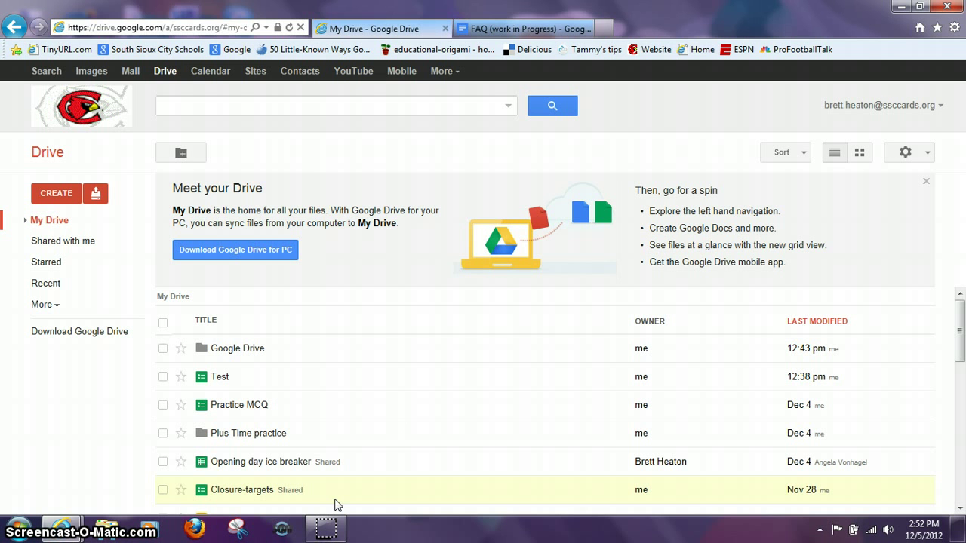
# Create a new blank form from the Google Drive Create menu.
pyautogui.click(56, 194)
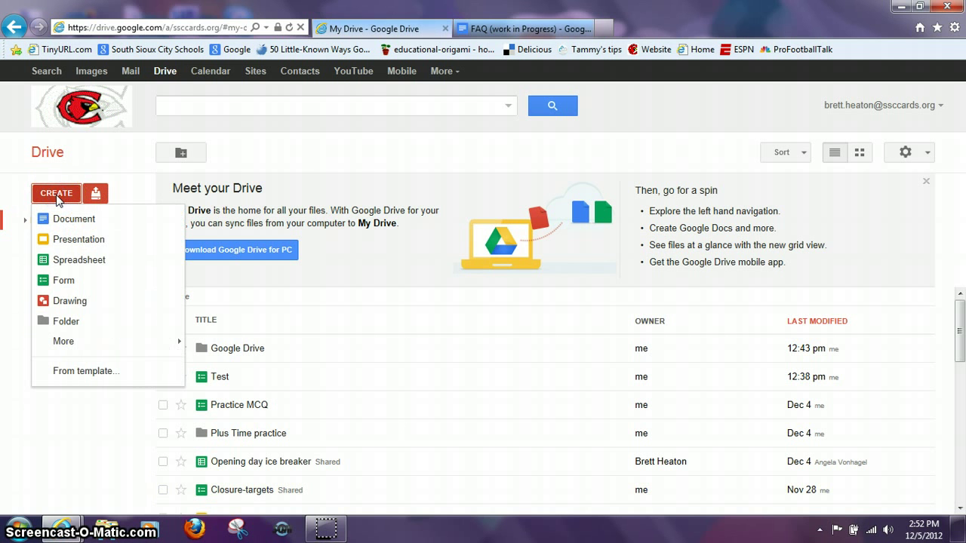
pyautogui.click(64, 280)
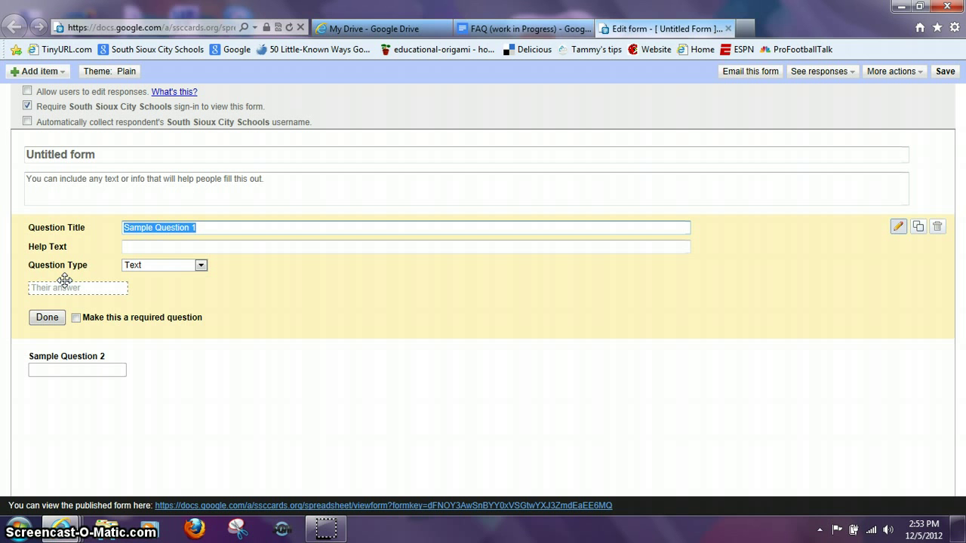
# Title the form 'Practice test' with the description 'Please do your best on the test.'.
pyautogui.click(96, 149)
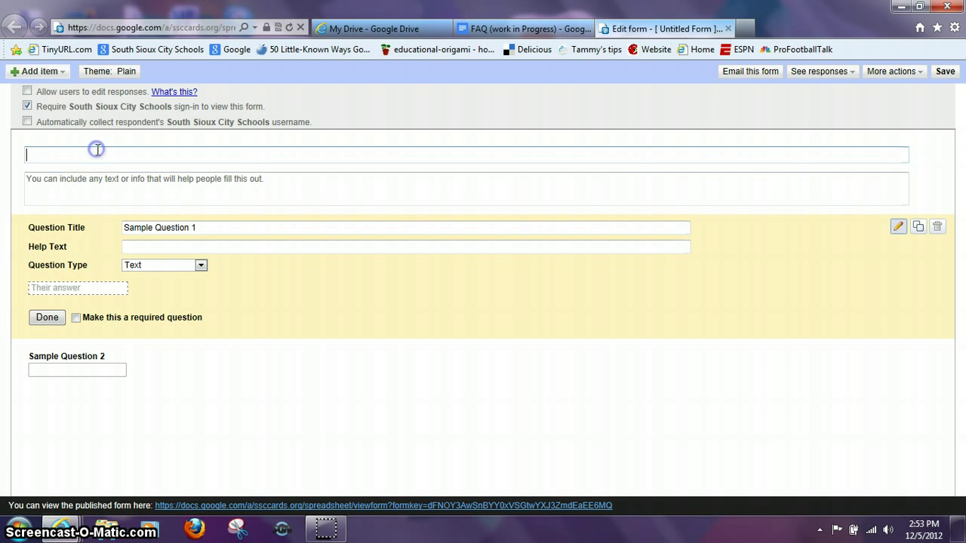
pyautogui.write('Practice test')
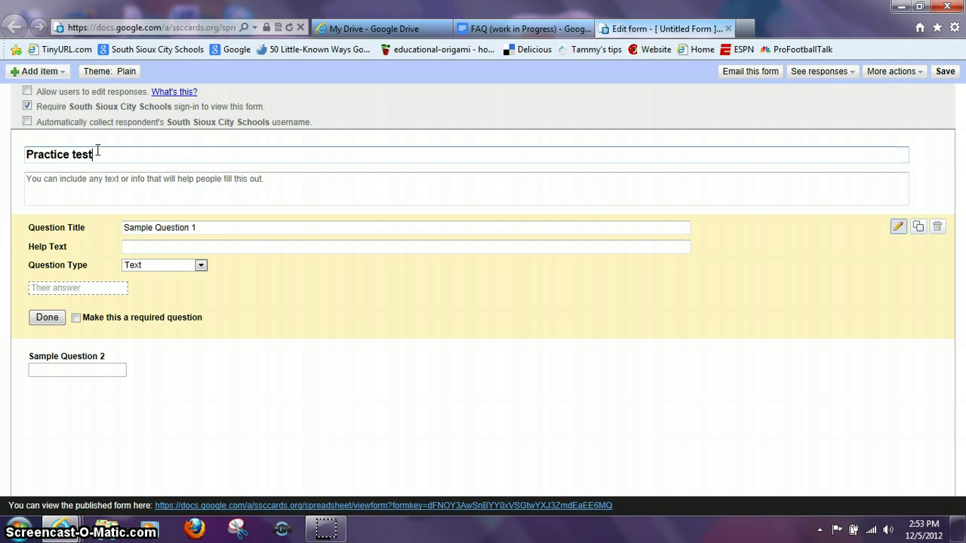
pyautogui.press('Tab')
pyautogui.write('Please do')
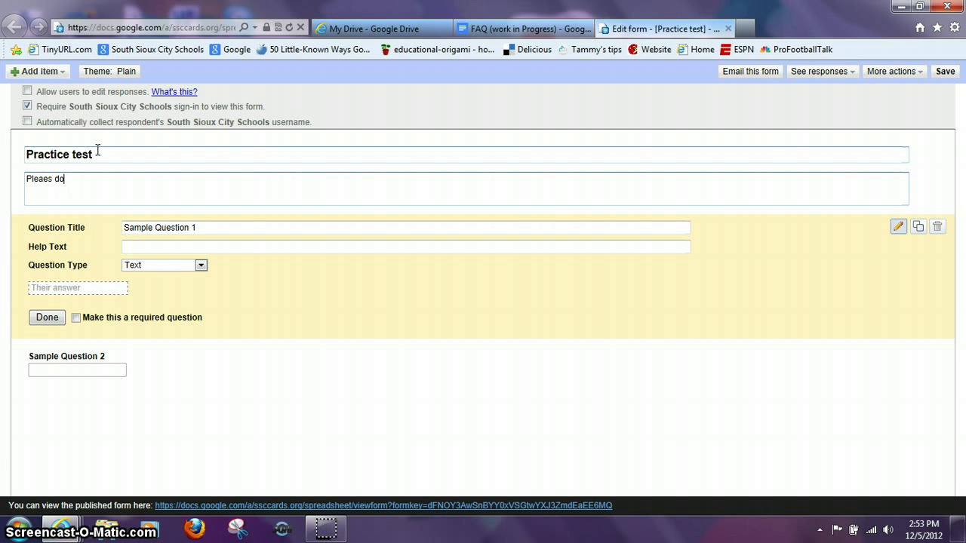
pyautogui.press('BackSpace')
pyautogui.press('BackSpace')
pyautogui.press('BackSpace')
pyautogui.press('BackSpace')
pyautogui.press('BackSpace')
pyautogui.write('se do your best on the test.')
# Change Sample Question 1 to a required 'What is your email address?' question.
pyautogui.click(209, 228)
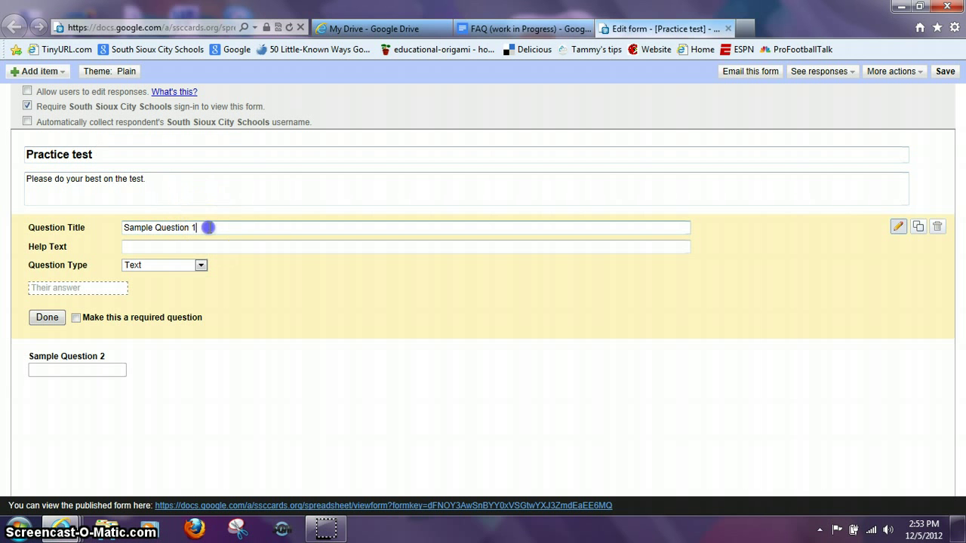
pyautogui.press('BackSpace')
pyautogui.press('BackSpace')
pyautogui.press('BackSpace')
pyautogui.press('BackSpace')
pyautogui.press('BackSpace')
pyautogui.press('BackSpace')
pyautogui.press('BackSpace')
pyautogui.press('BackSpace')
pyautogui.press('BackSpace')
pyautogui.press('BackSpace')
pyautogui.press('BackSpace')
pyautogui.press('BackSpace')
pyautogui.press('BackSpace')
pyautogui.press('BackSpace')
pyautogui.press('BackSpace')
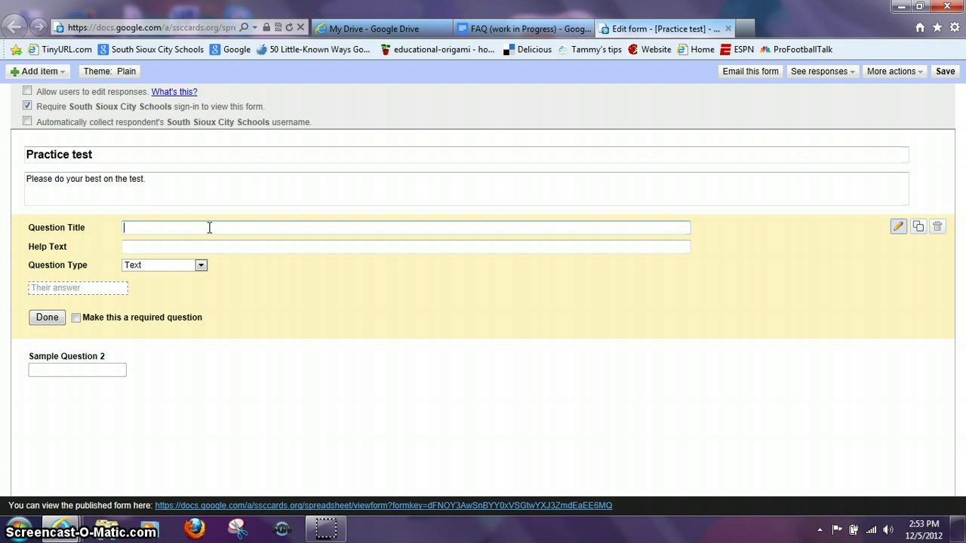
pyautogui.write('What is your email add')
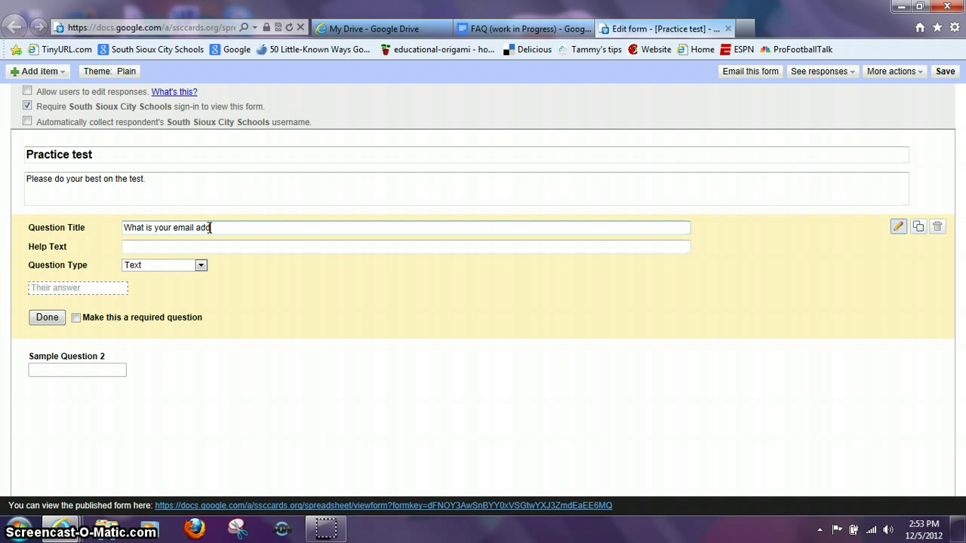
pyautogui.write('ress?')
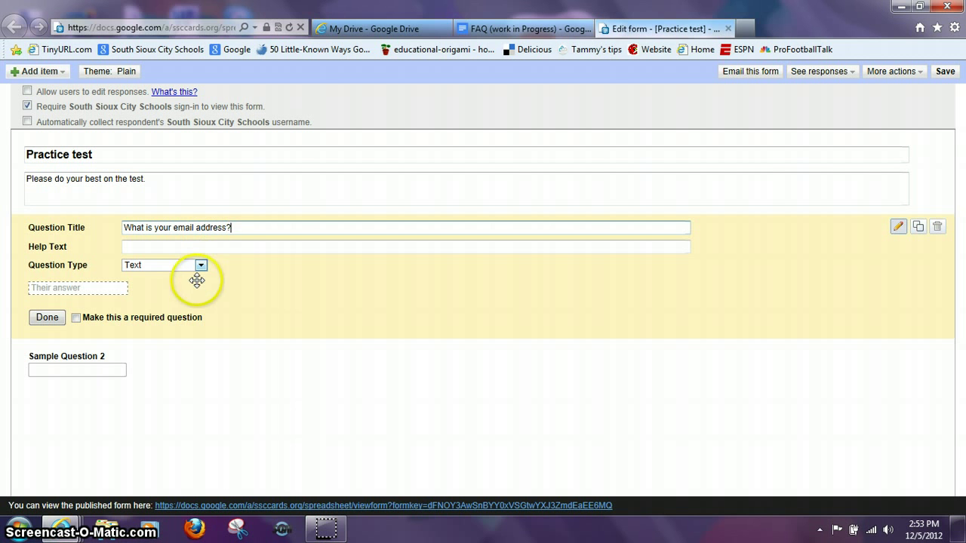
pyautogui.click(77, 318)
pyautogui.click(53, 321)
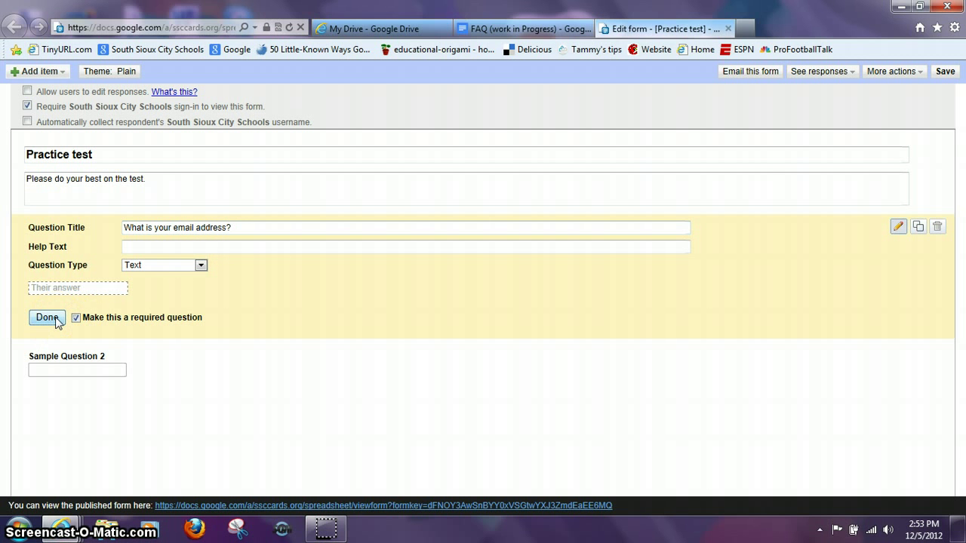
# Retitle the second question 'What is the capitol of Iowa' and make it multiple choice.
pyautogui.click(47, 317)
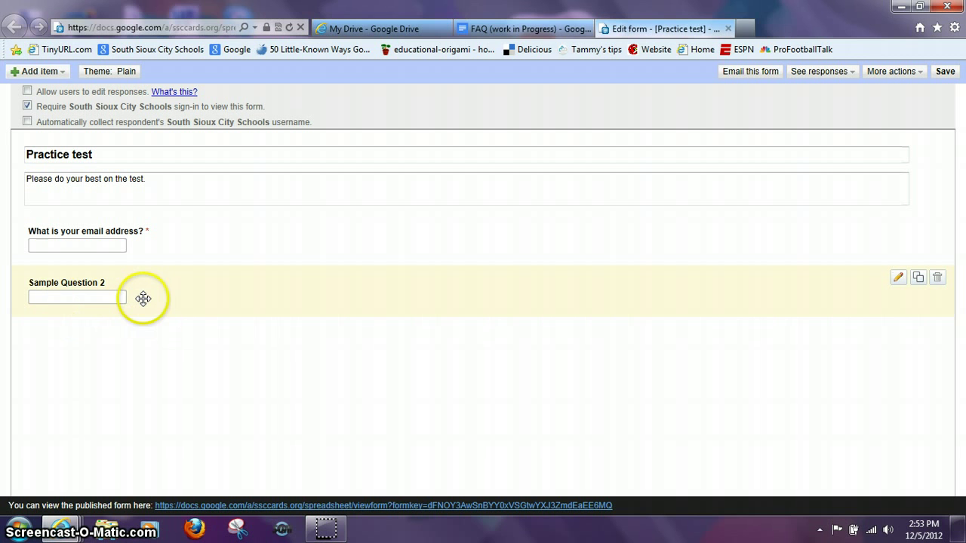
pyautogui.click(162, 298)
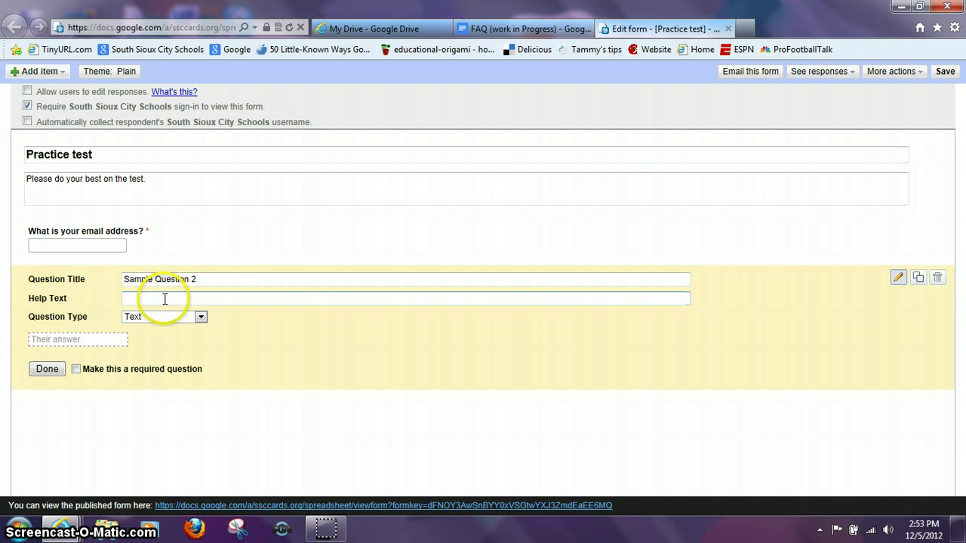
pyautogui.press('BackSpace')
pyautogui.press('BackSpace')
pyautogui.press('BackSpace')
pyautogui.press('BackSpace')
pyautogui.press('BackSpace')
pyautogui.press('BackSpace')
pyautogui.press('BackSpace')
pyautogui.press('BackSpace')
pyautogui.press('BackSpace')
pyautogui.press('BackSpace')
pyautogui.press('BackSpace')
pyautogui.press('BackSpace')
pyautogui.press('BackSpace')
pyautogui.press('BackSpace')
pyautogui.press('BackSpace')
pyautogui.press('BackSpace')
pyautogui.press('BackSpace')
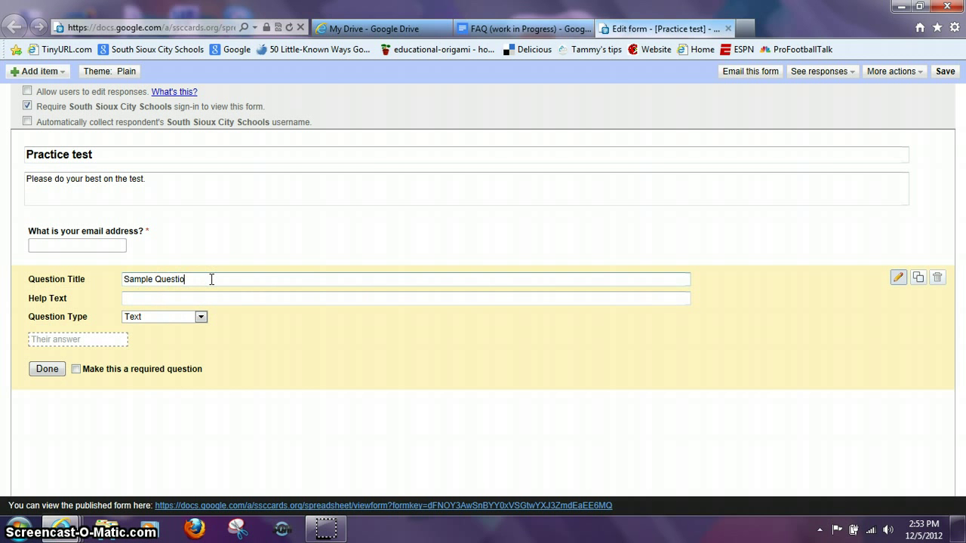
pyautogui.write('What is te')
pyautogui.press('BackSpace')
pyautogui.write('he capitol of Iowa?')
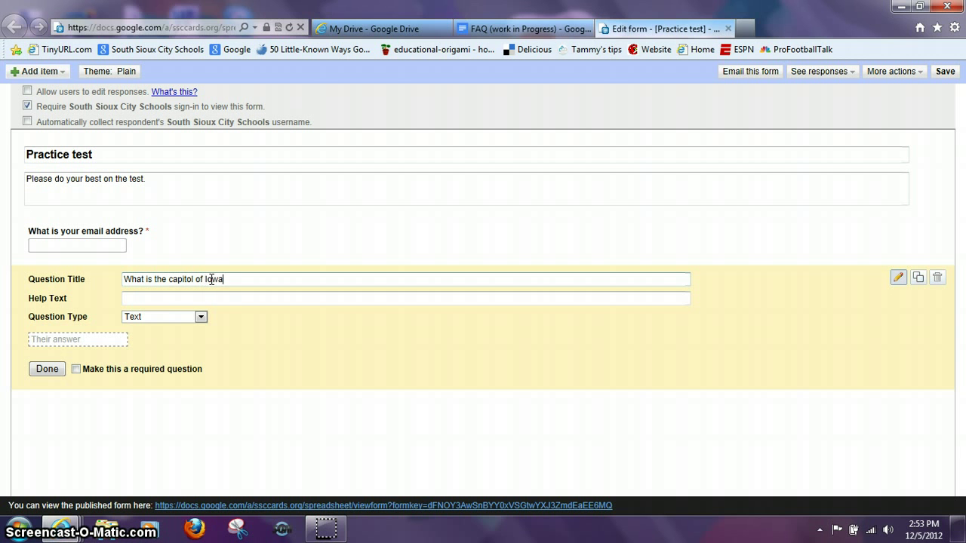
pyautogui.click(201, 317)
pyautogui.click(188, 347)
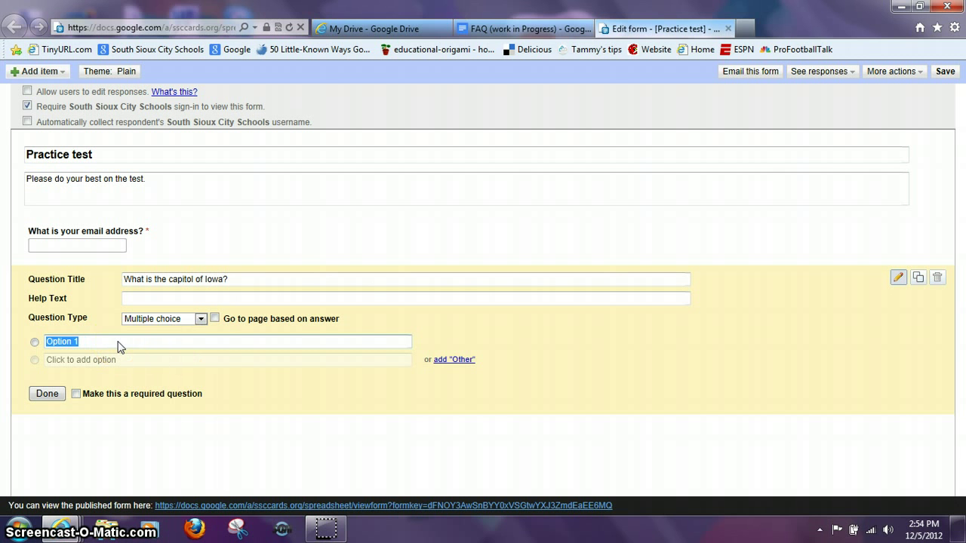
# Enter choices Iowa City, Sioux City, Cedar Rapids, Des Moines and mark the question required.
pyautogui.write('Iowa City')
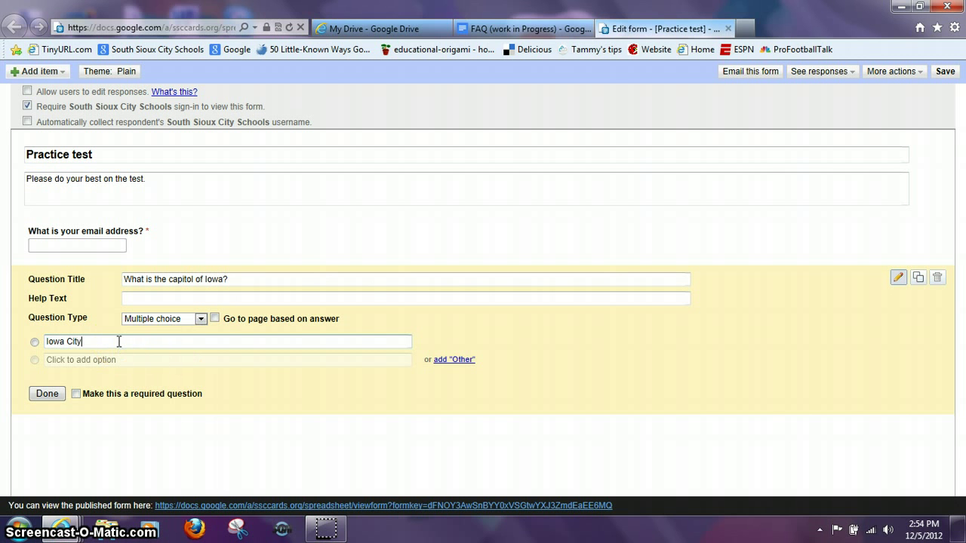
pyautogui.press('Return')
pyautogui.write('Siou')
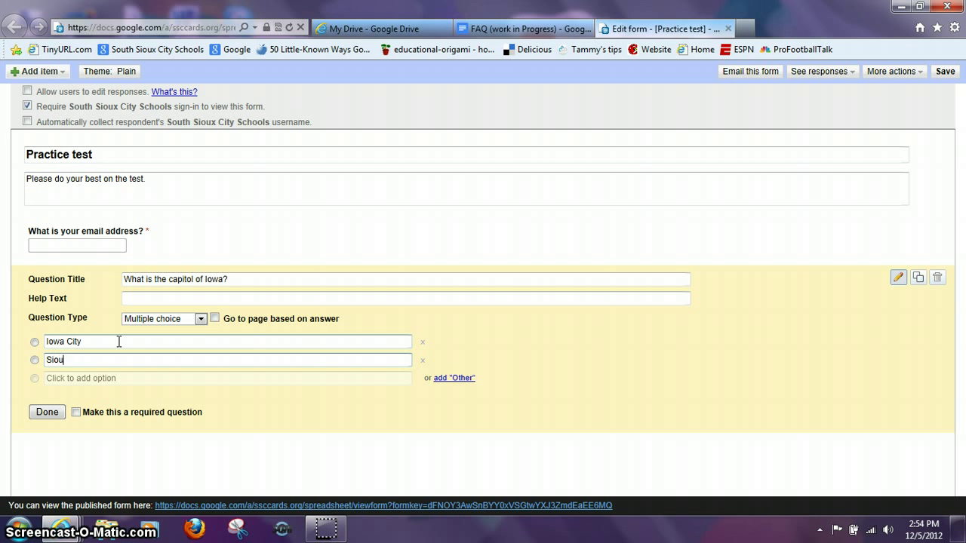
pyautogui.write('x City')
pyautogui.press('Return')
pyautogui.write('C')
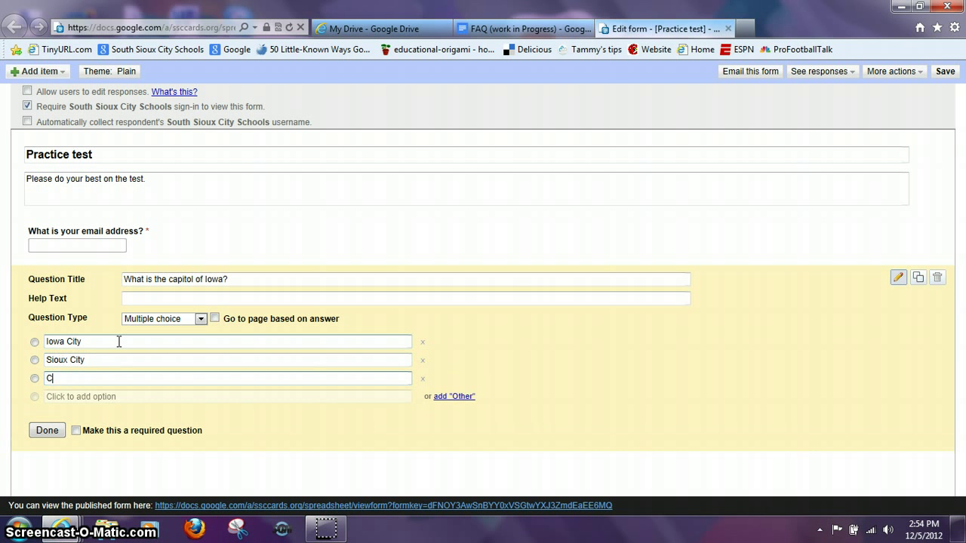
pyautogui.write('edar Rapids')
pyautogui.press('Return')
pyautogui.write('Des')
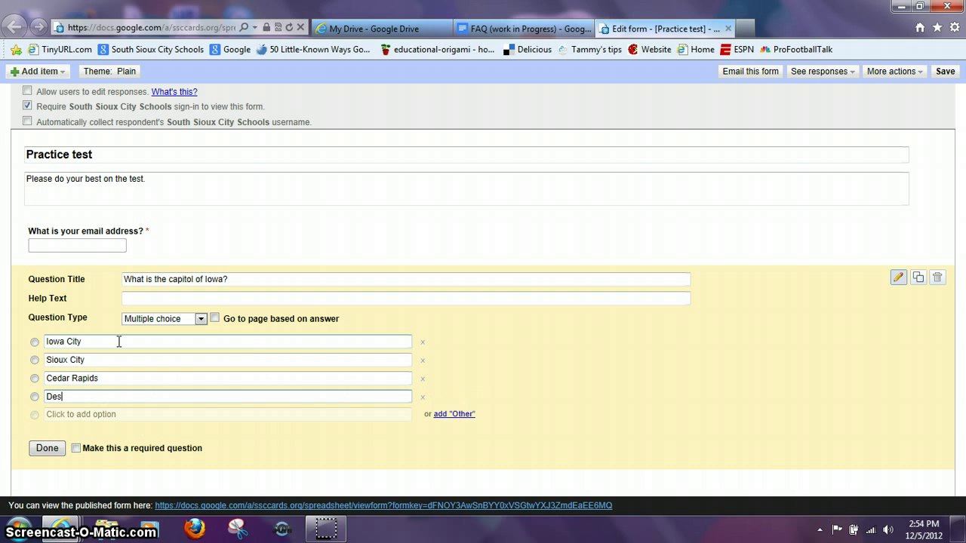
pyautogui.write(' Moines')
pyautogui.click(76, 449)
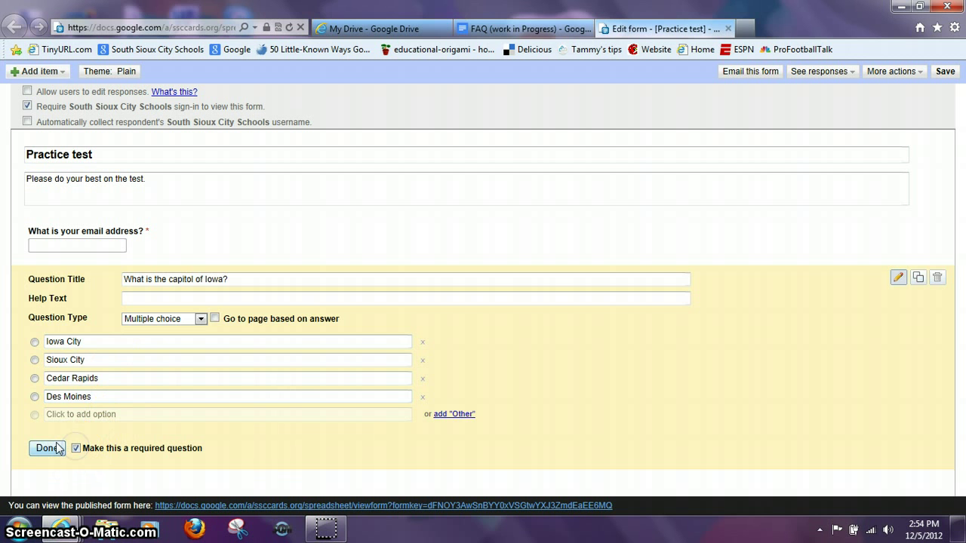
# Add a multiple-choice question 'What is the US holiday that is celebrated on December 25th?'.
pyautogui.click(47, 448)
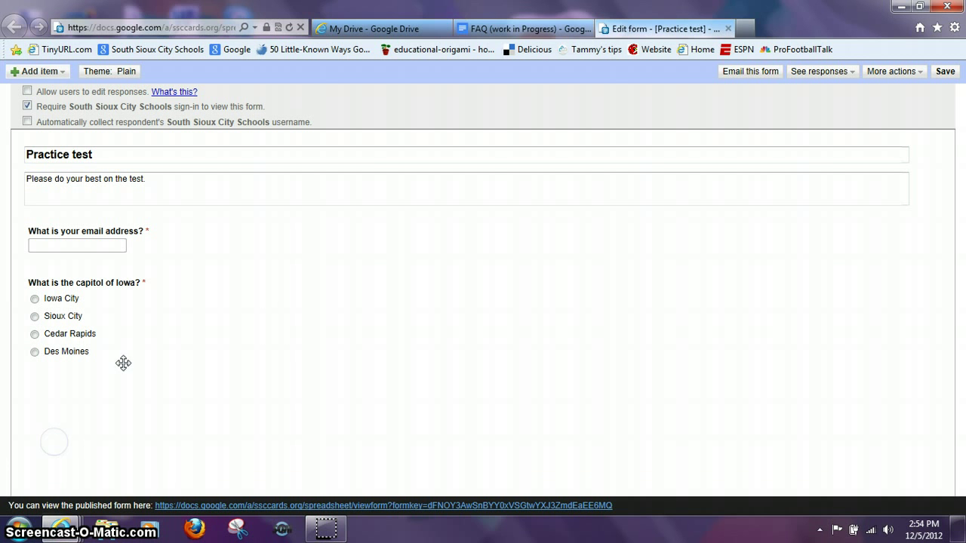
pyautogui.click(63, 71)
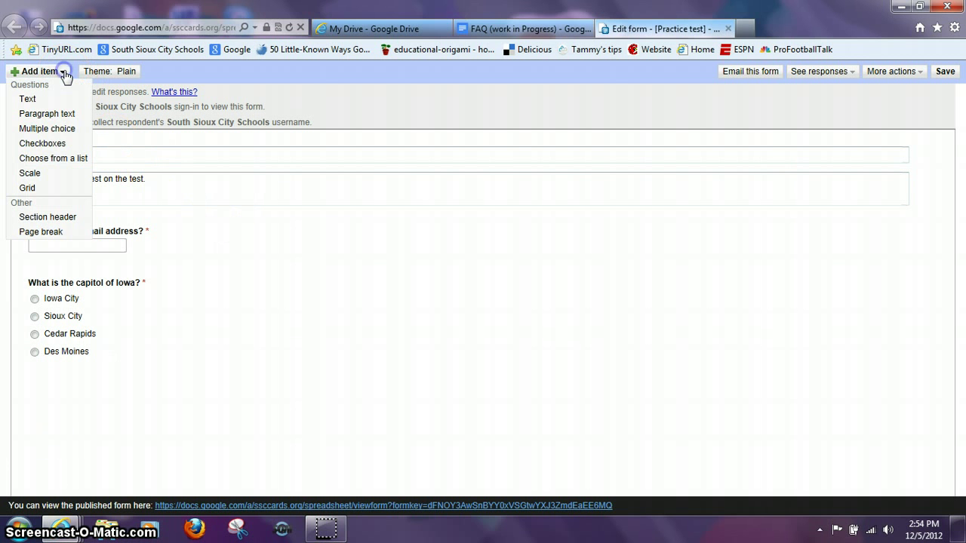
pyautogui.click(56, 127)
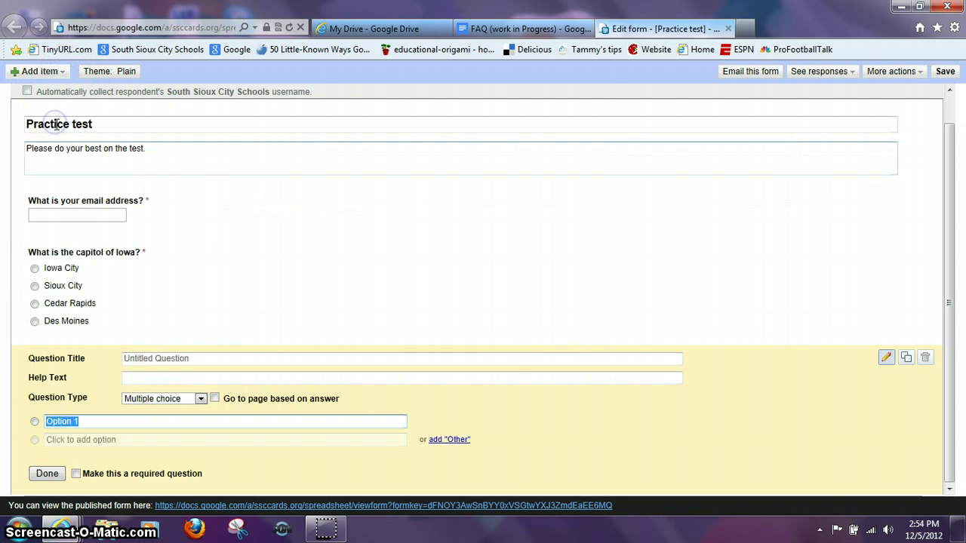
pyautogui.click(199, 361)
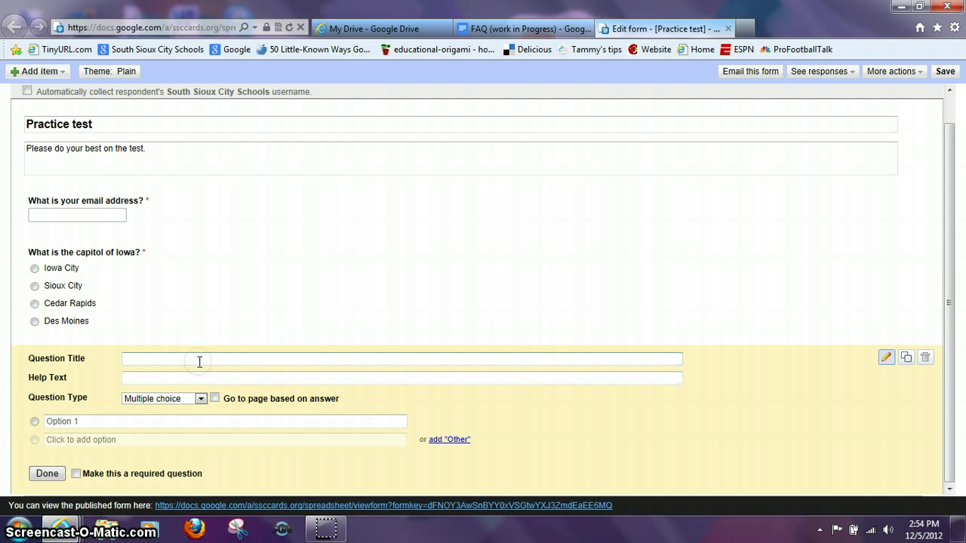
pyautogui.write('What is the ')
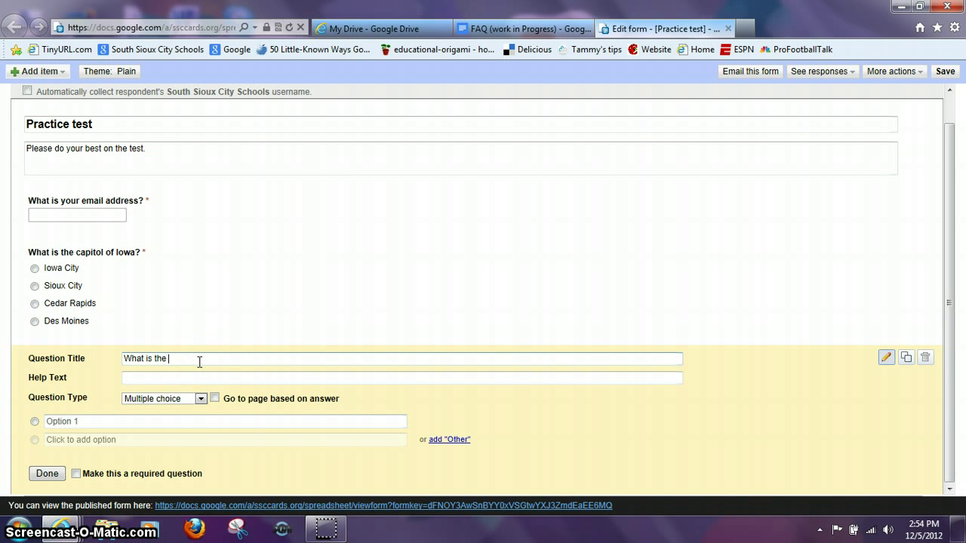
pyautogui.write('US holiday that is celebrated on December ')
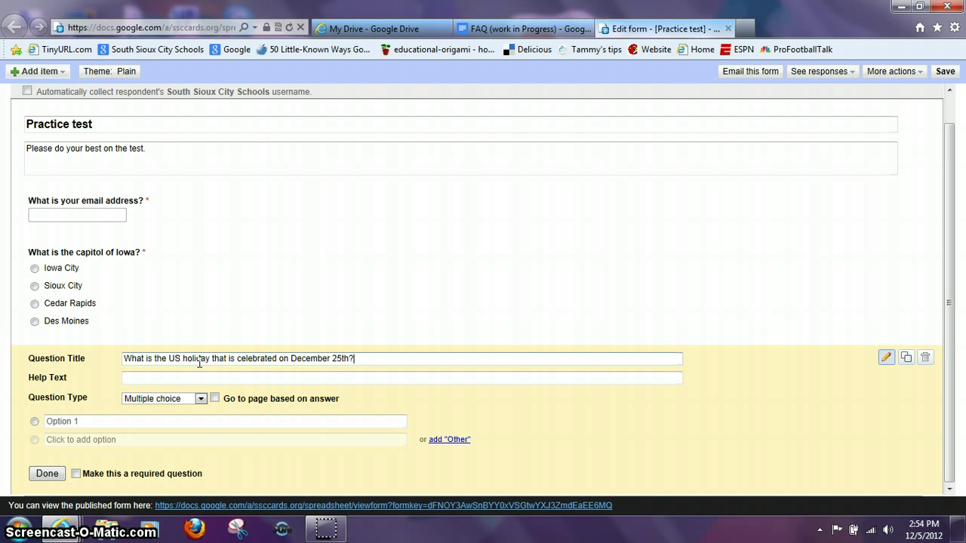
pyautogui.write('25th?')
# Give it choices Halloween, Christmas, Thanksgiving, Valentines and make it required.
pyautogui.click(116, 426)
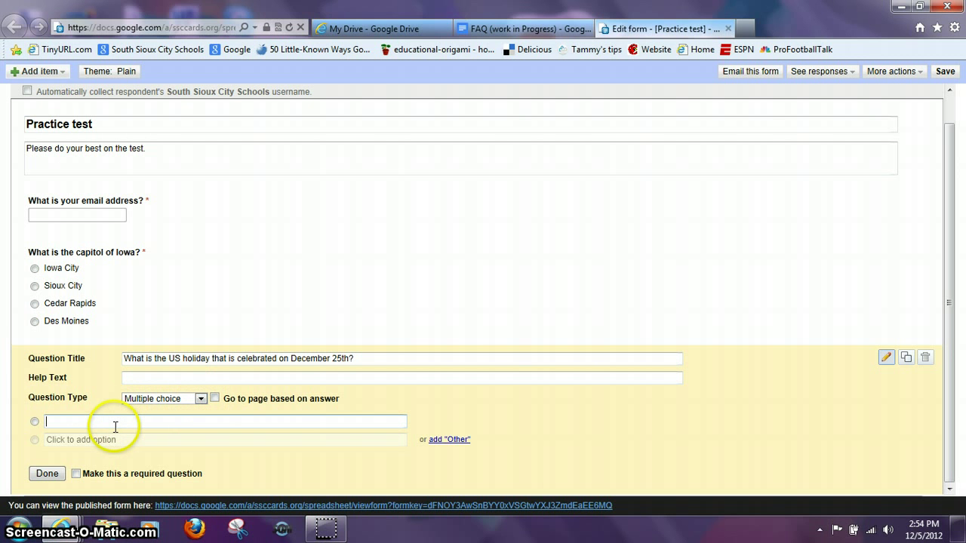
pyautogui.write('Halloween')
pyautogui.press('Return')
pyautogui.write('Chi')
pyautogui.write('i')
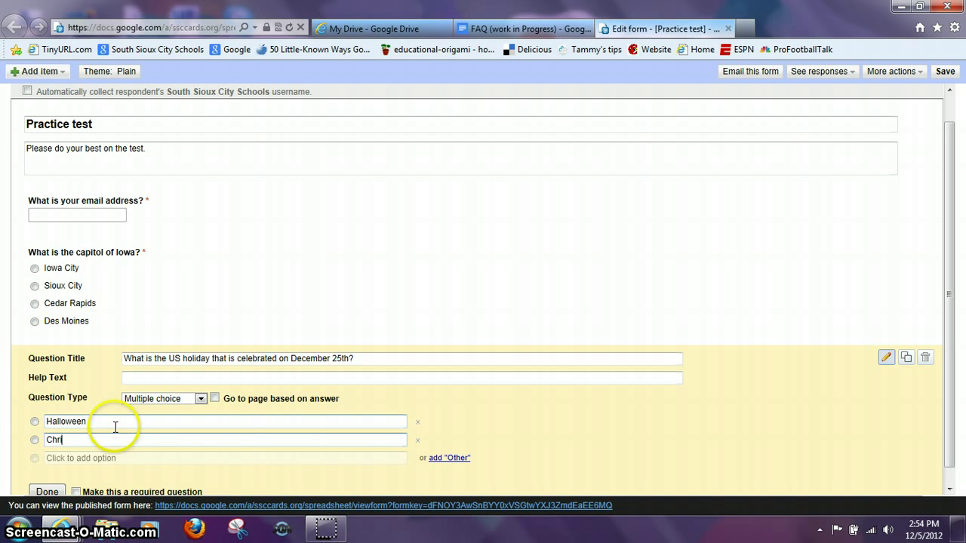
pyautogui.write('stmas')
pyautogui.press('Return')
pyautogui.write('Thanks')
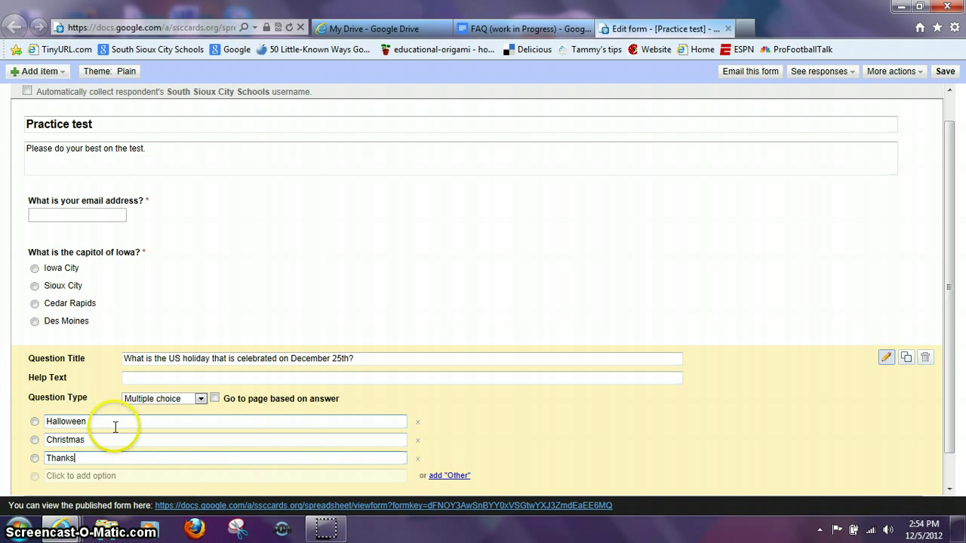
pyautogui.write('giving')
pyautogui.press('Return')
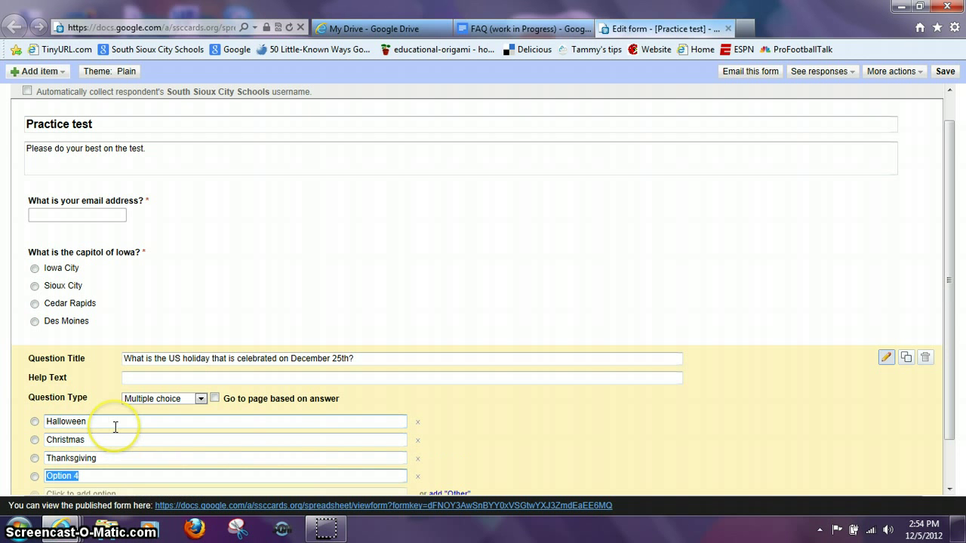
pyautogui.write('Valentines')
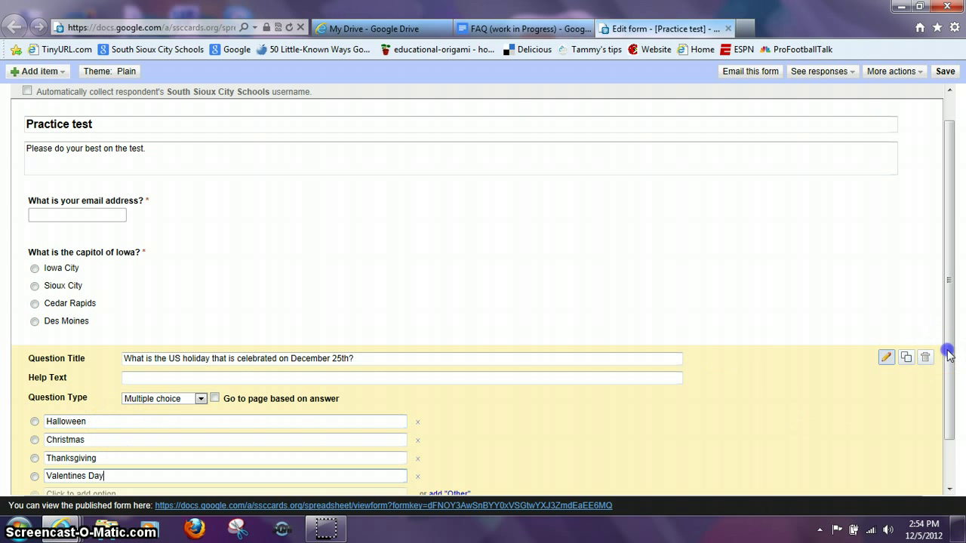
pyautogui.moveTo(947, 350); pyautogui.dragTo(945, 405)
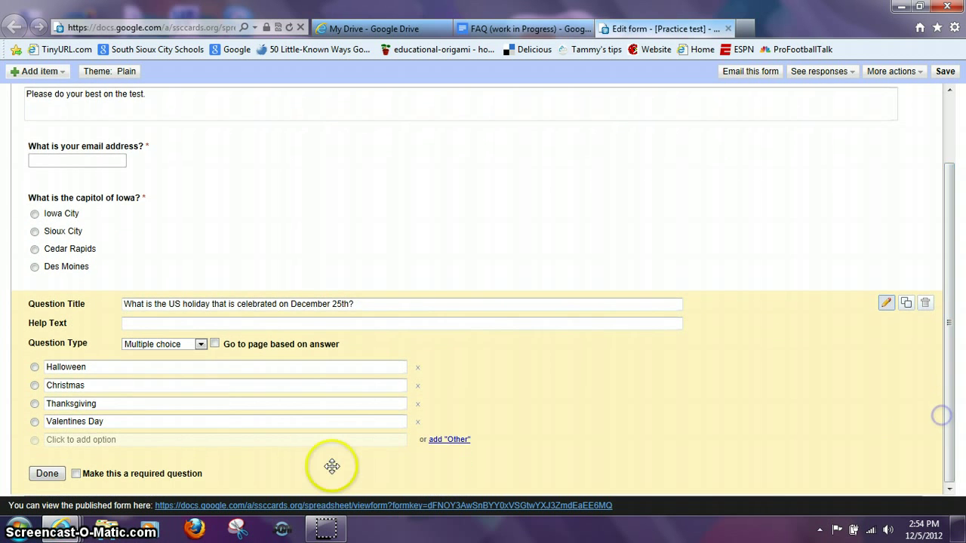
pyautogui.click(76, 473)
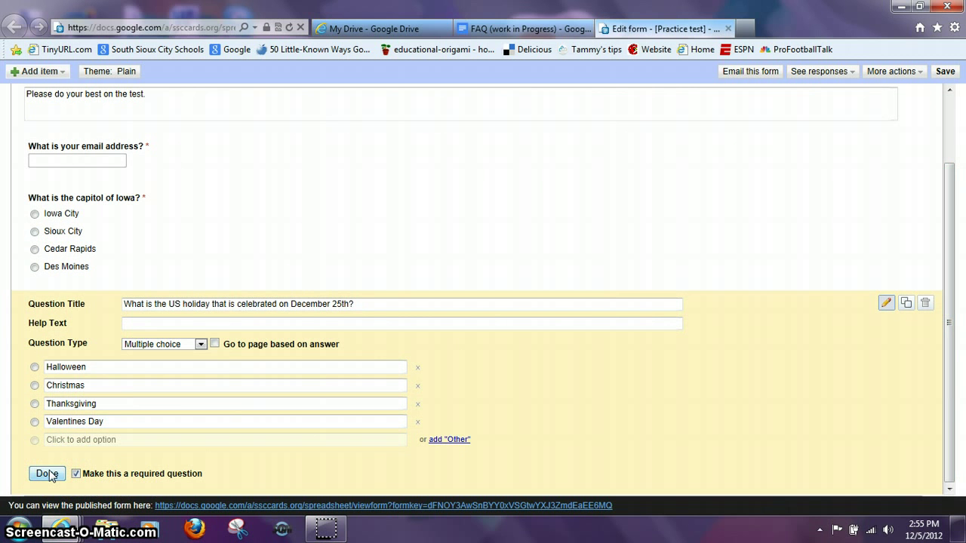
pyautogui.click(48, 473)
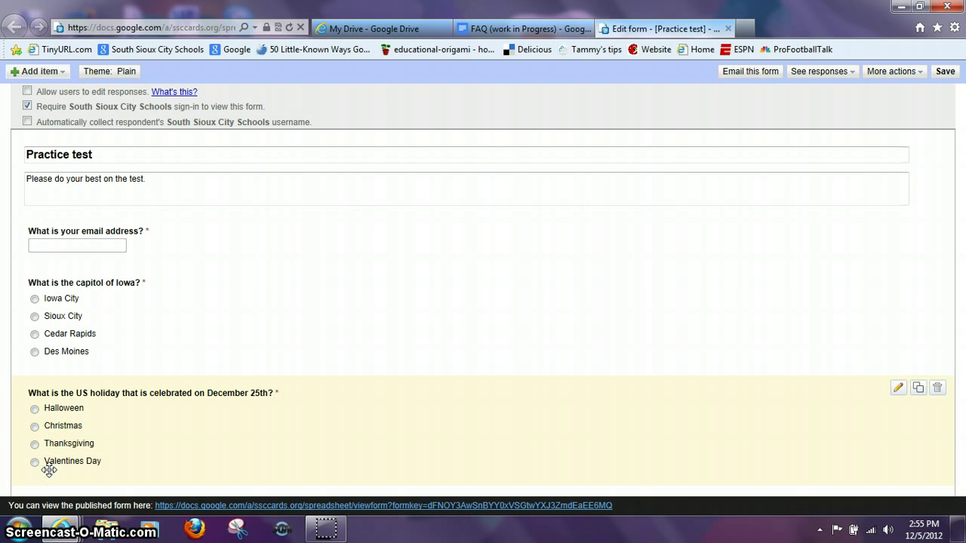
# Save the form and tick 'Allow users to edit responses'.
pyautogui.click(946, 72)
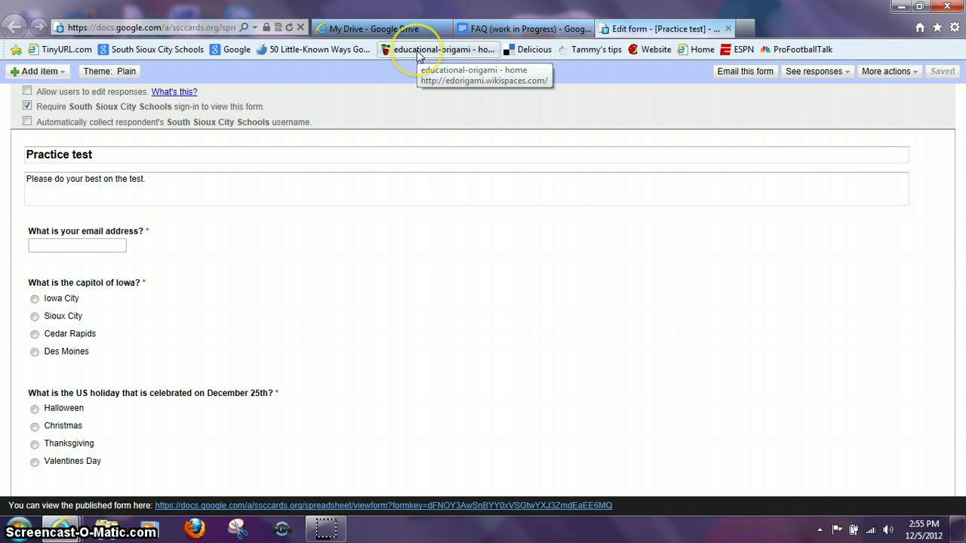
pyautogui.click(27, 91)
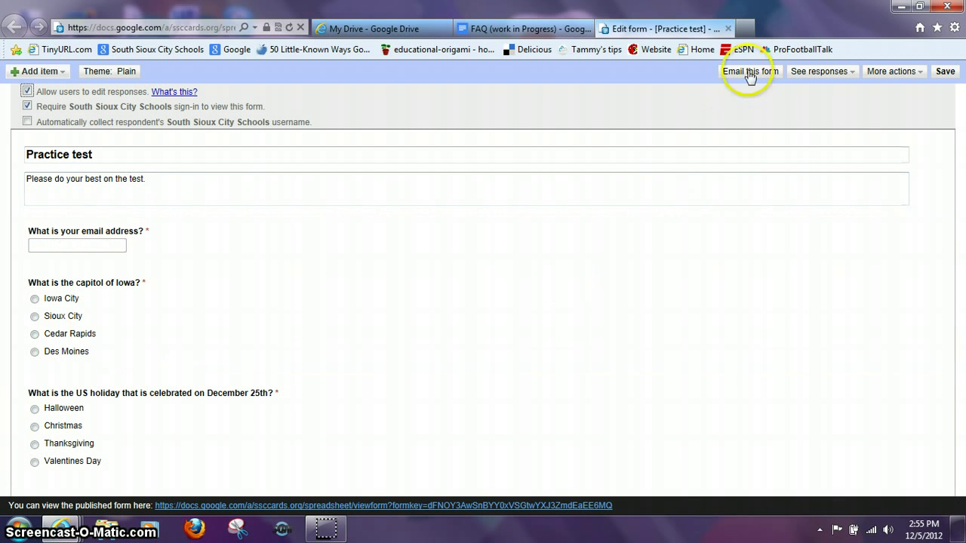
# Close the form editor and open the Practice test spreadsheet from My Drive.
pyautogui.click(729, 28)
pyautogui.click(389, 30)
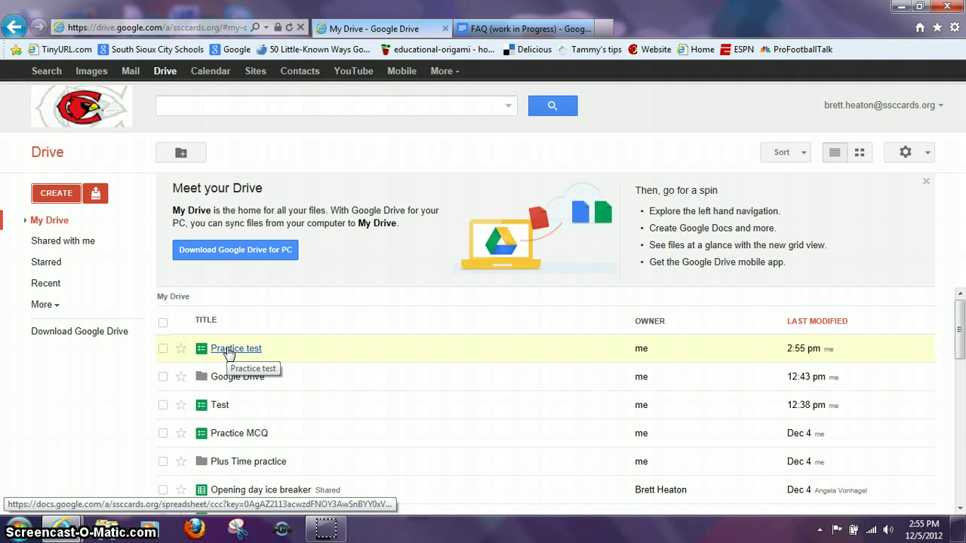
pyautogui.click(229, 350)
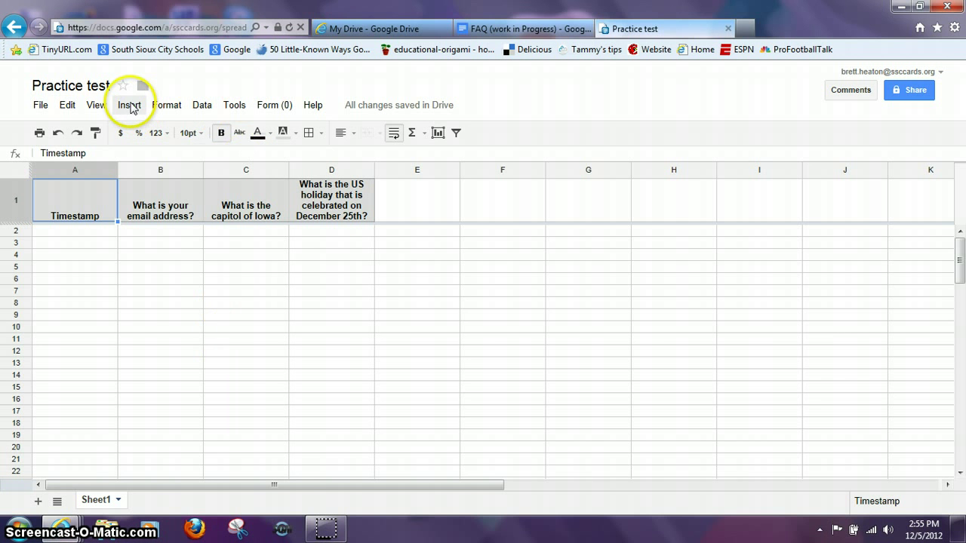
# Find 'mcq' in the Script Gallery, then install and authorize 'MCQ tests: email score & correction'.
pyautogui.click(129, 105)
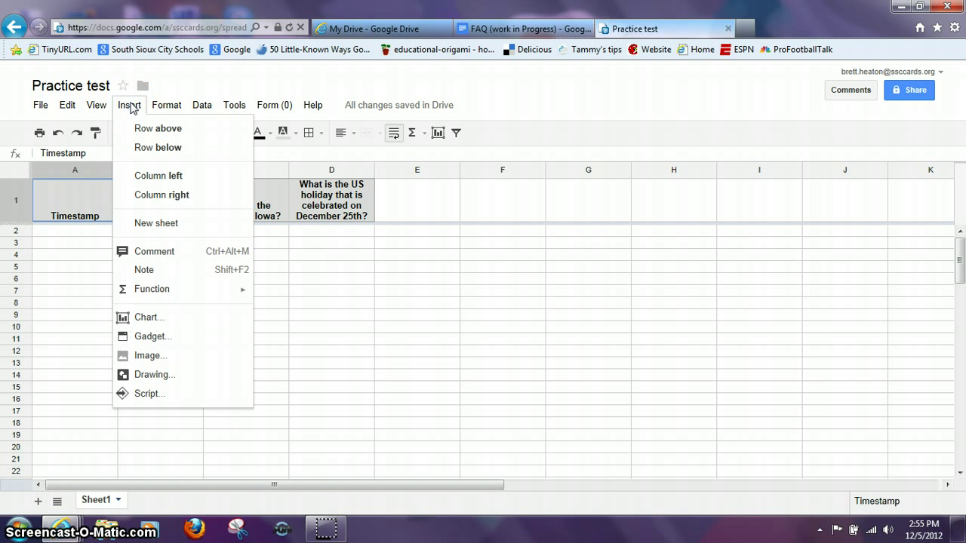
pyautogui.click(146, 396)
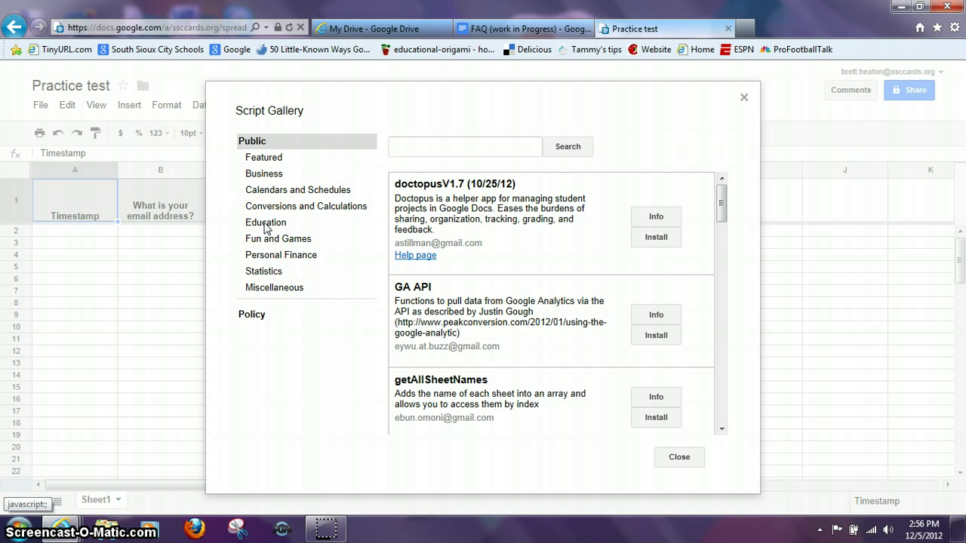
pyautogui.click(410, 147)
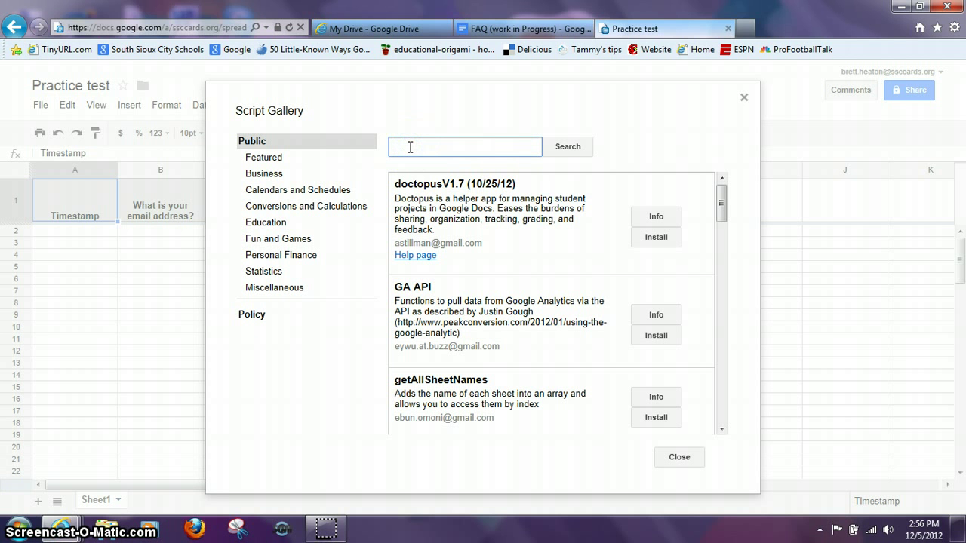
pyautogui.write('mcq')
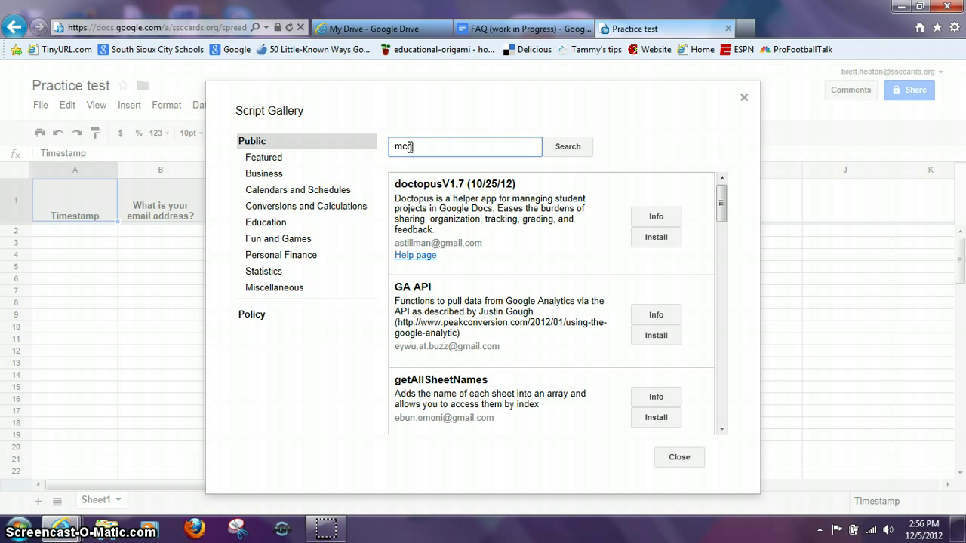
pyautogui.click(568, 149)
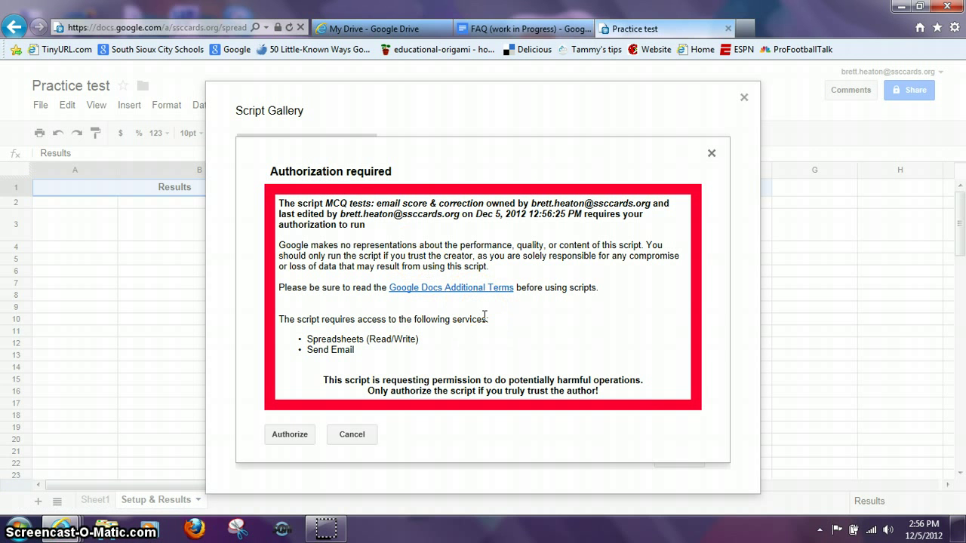
pyautogui.click(290, 435)
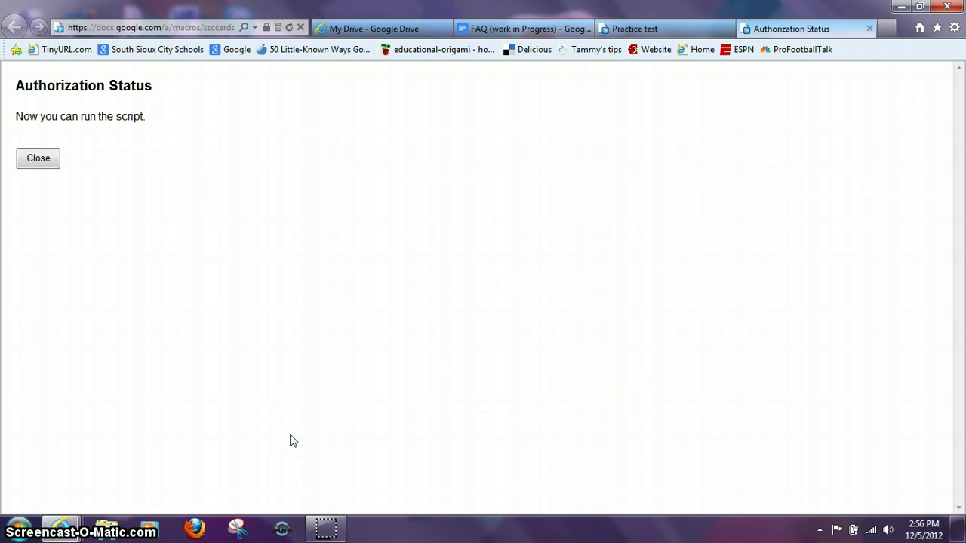
pyautogui.click(40, 160)
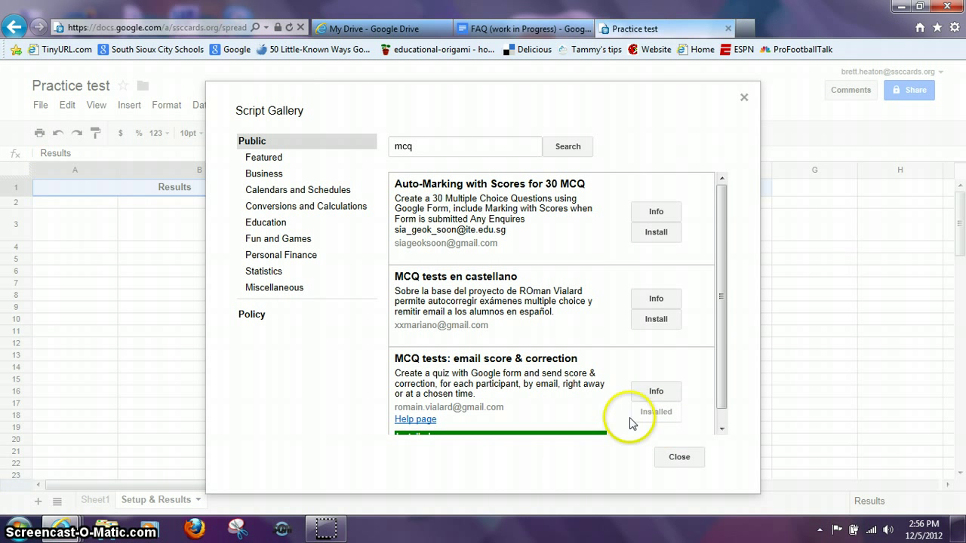
pyautogui.click(678, 458)
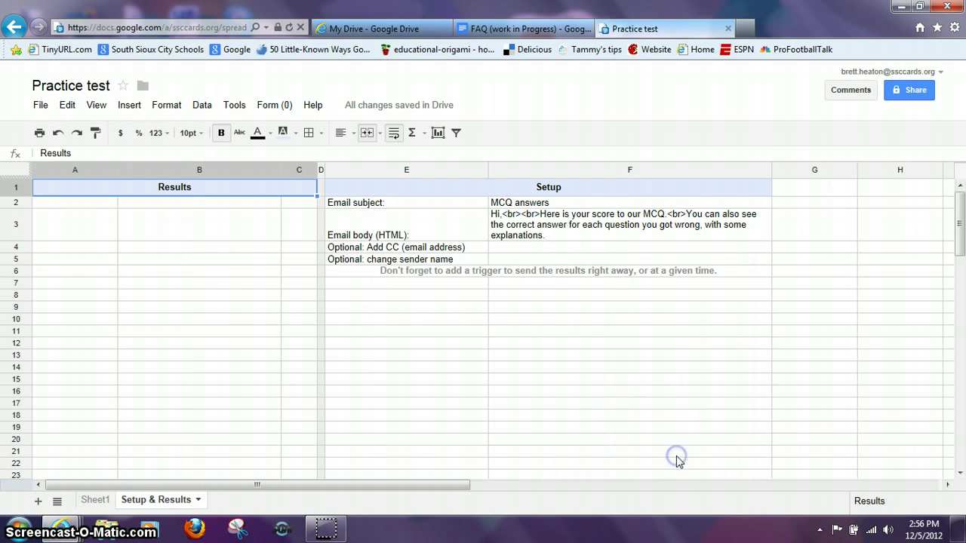
# Check the 'MCQ answers' subject, then change 'wrong' to 'incorrect' in the F3 email body.
pyautogui.click(554, 204)
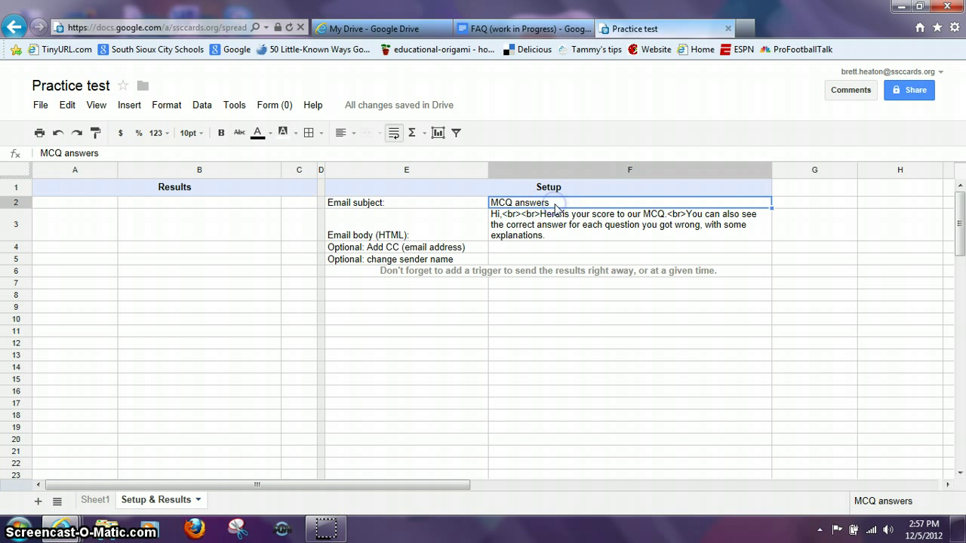
pyautogui.moveTo(106, 156); pyautogui.dragTo(33, 154)
pyautogui.click(96, 152)
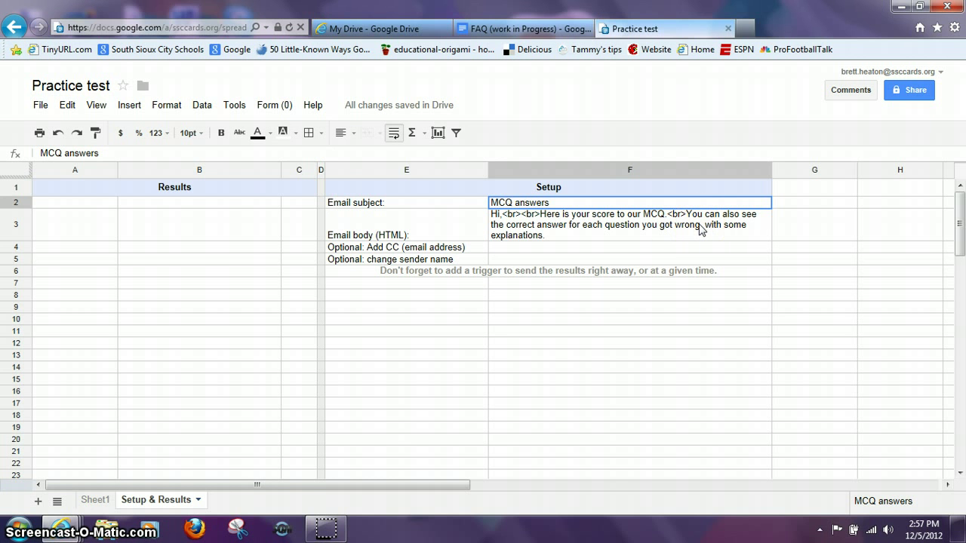
pyautogui.click(700, 230)
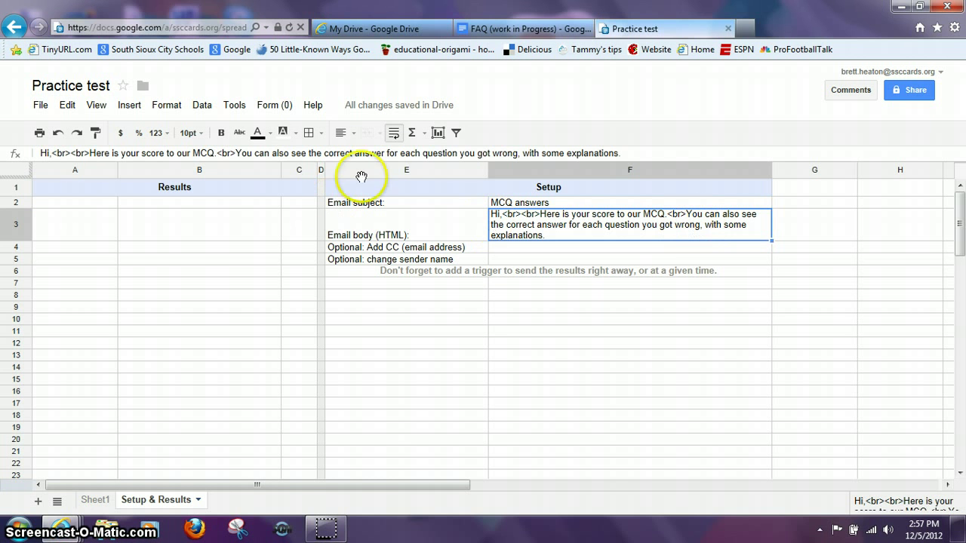
pyautogui.click(516, 153)
pyautogui.press('BackSpace')
pyautogui.press('BackSpace')
pyautogui.press('BackSpace')
pyautogui.press('BackSpace')
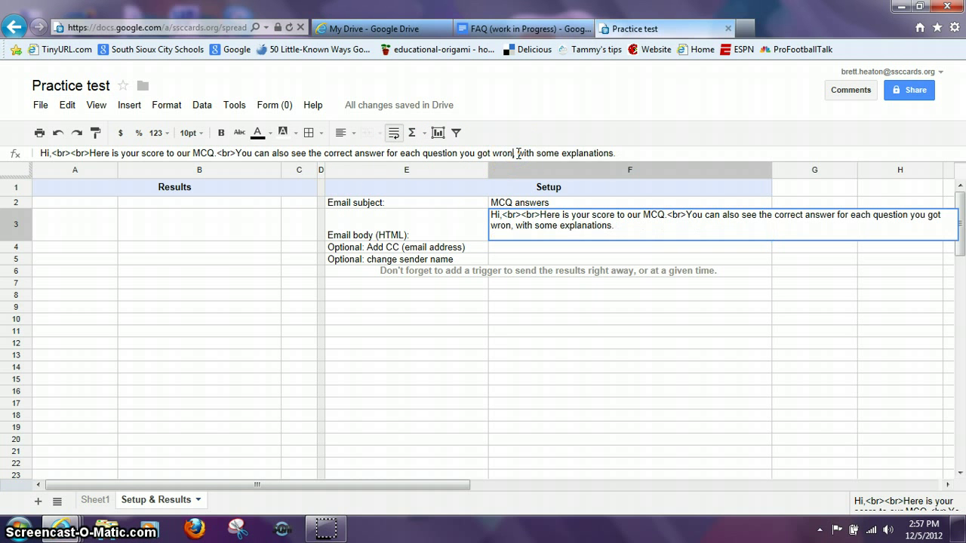
pyautogui.press('BackSpace')
pyautogui.write('incorre')
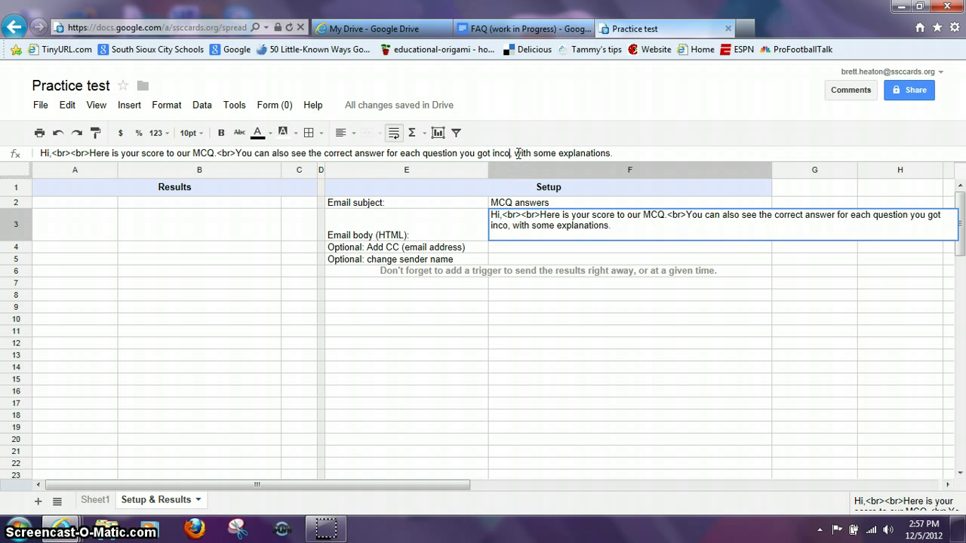
pyautogui.write('ct')
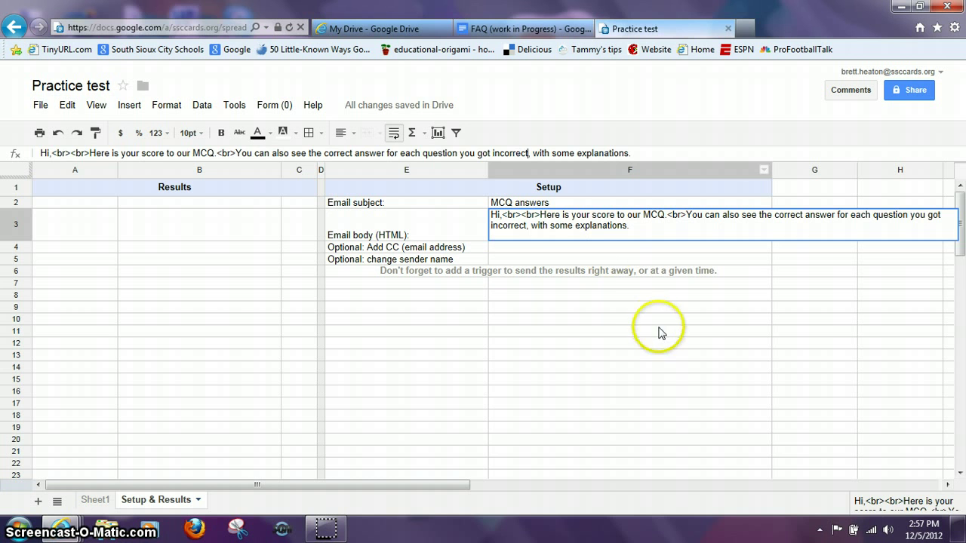
pyautogui.click(634, 310)
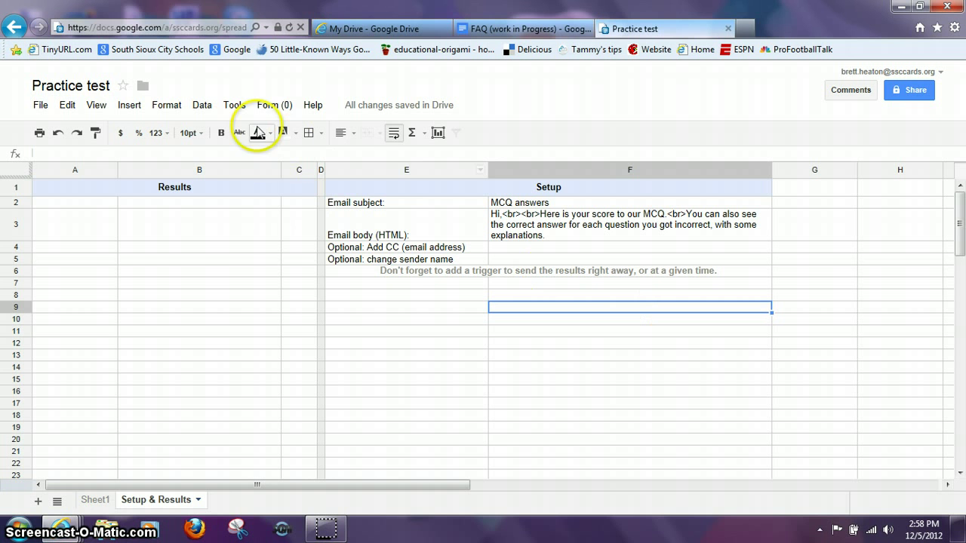
# On the live form, enter an email, choose Des Moines and Christmas, and submit.
pyautogui.click(273, 106)
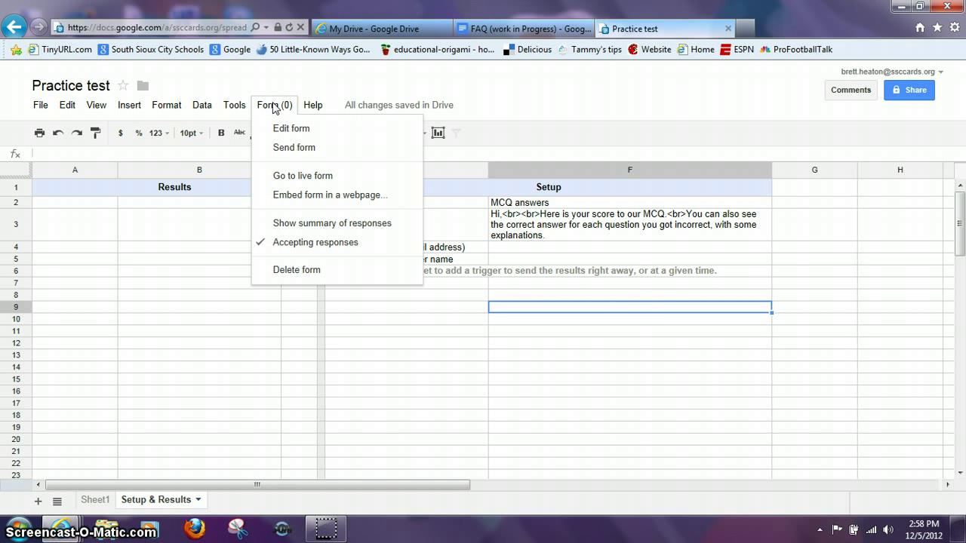
pyautogui.click(292, 177)
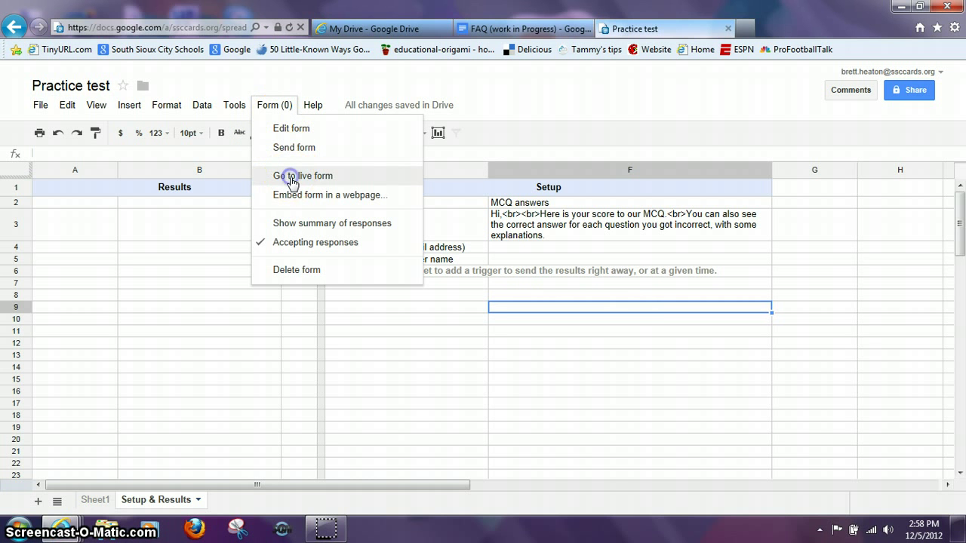
pyautogui.click(448, 180)
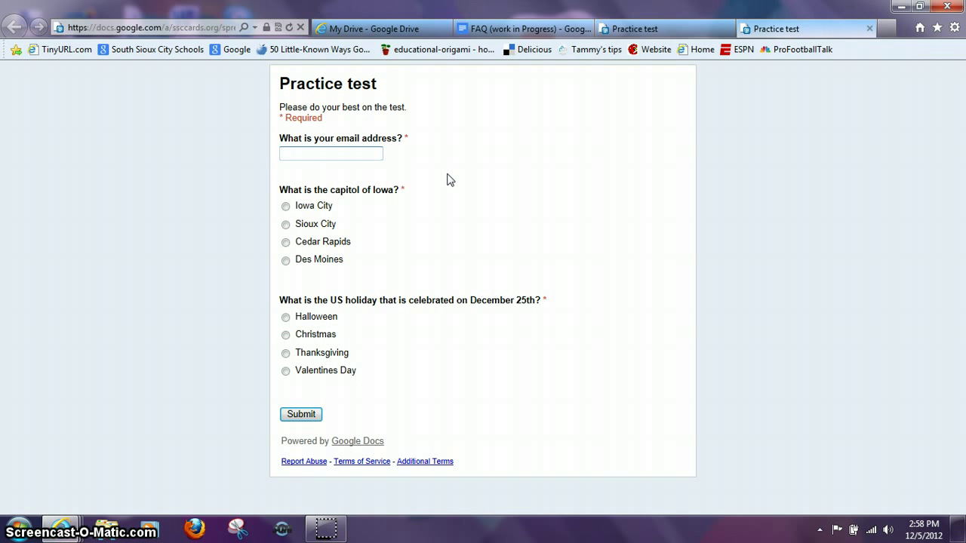
pyautogui.write('email address')
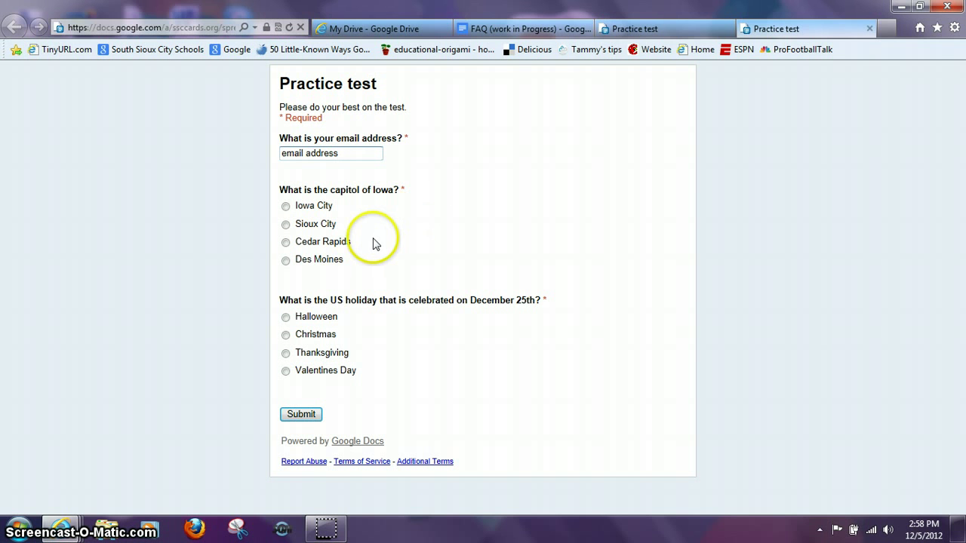
pyautogui.click(286, 262)
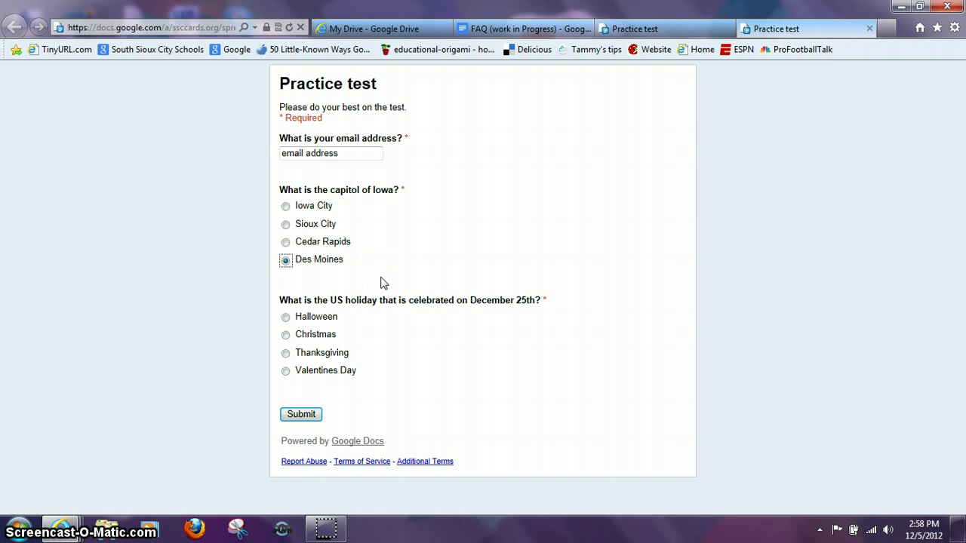
pyautogui.click(286, 335)
pyautogui.click(296, 415)
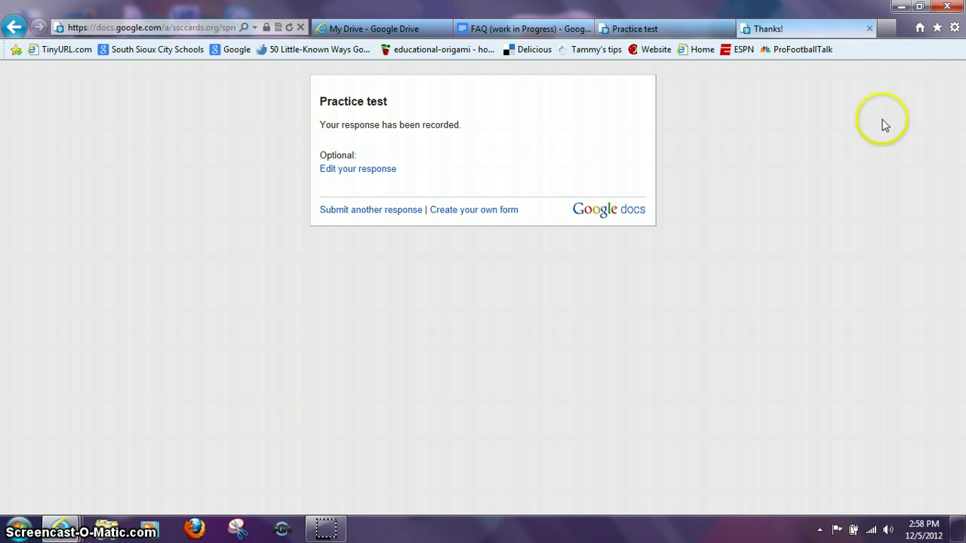
pyautogui.click(870, 28)
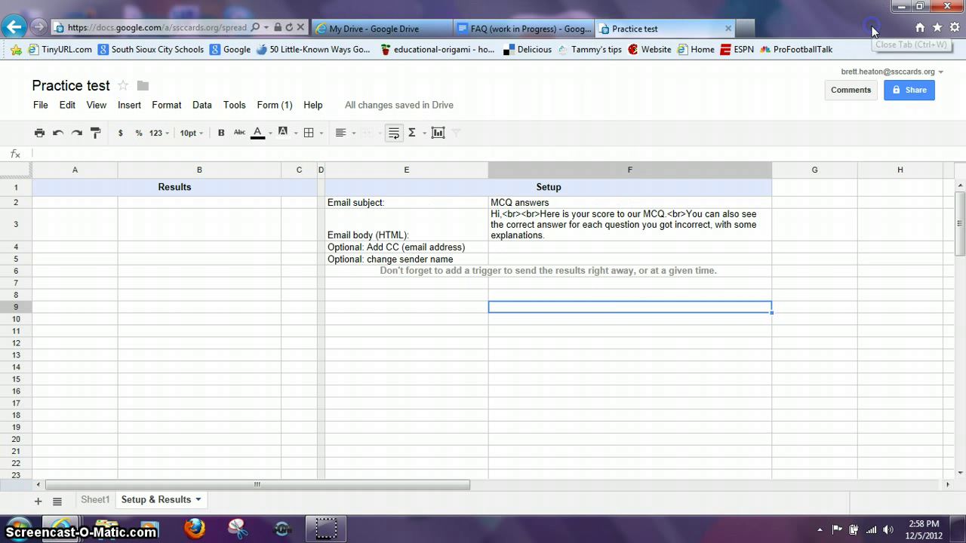
# Switch to Sheet1 and enter 'Explanations' in cell A3.
pyautogui.click(94, 501)
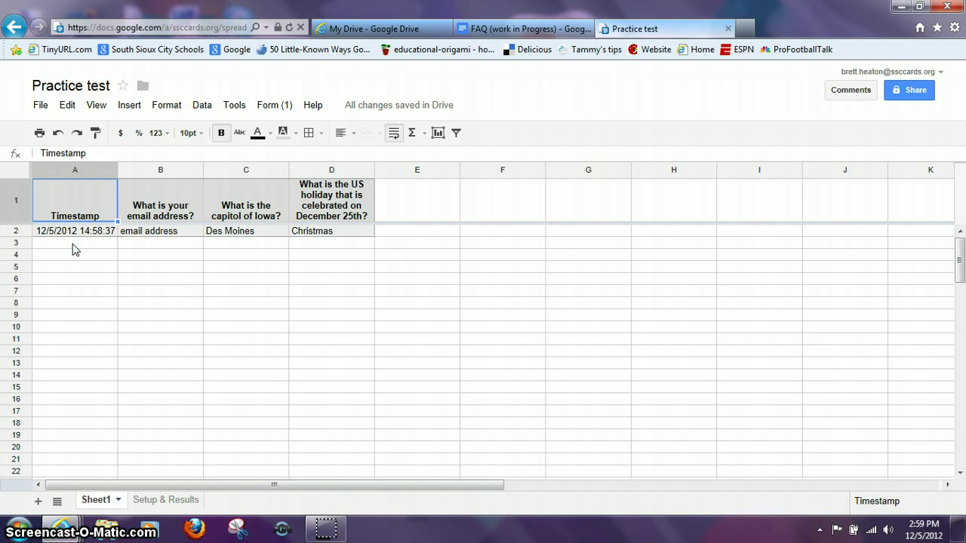
pyautogui.click(65, 243)
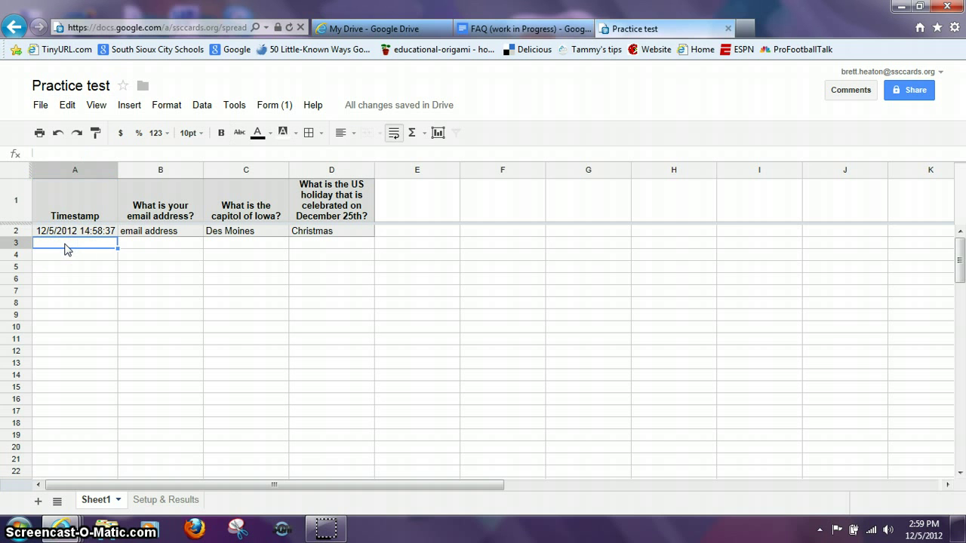
pyautogui.write('Explan')
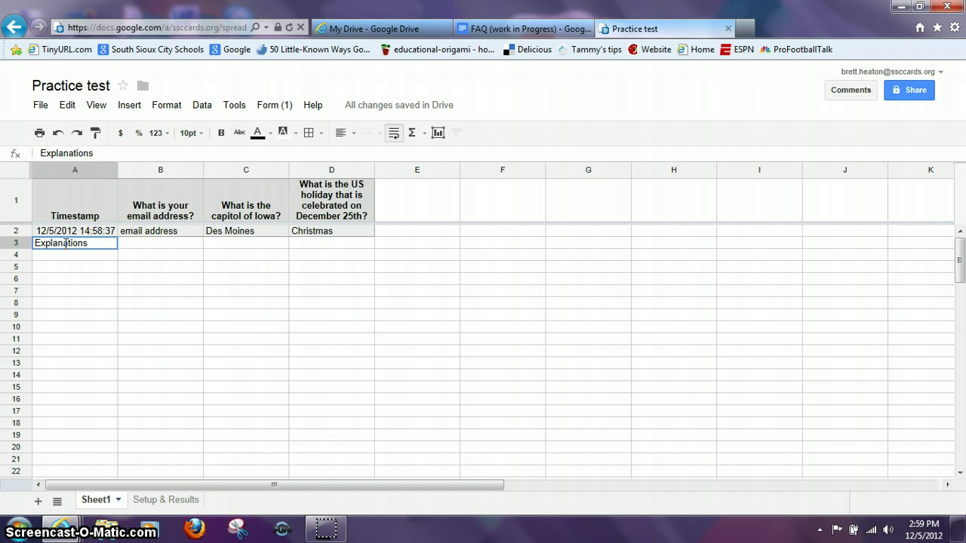
pyautogui.write('ations')
pyautogui.press('Tab')
pyautogui.press('Tab')
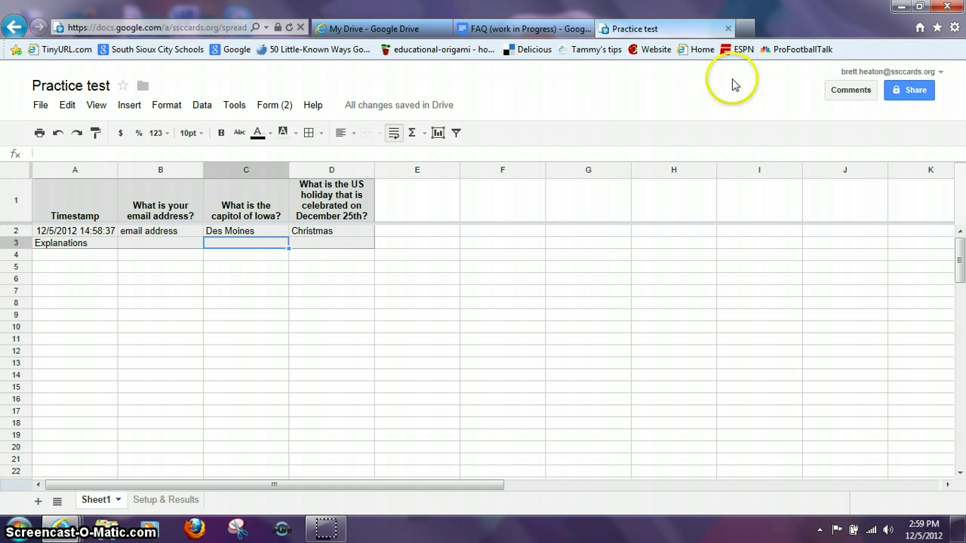
pyautogui.click(746, 29)
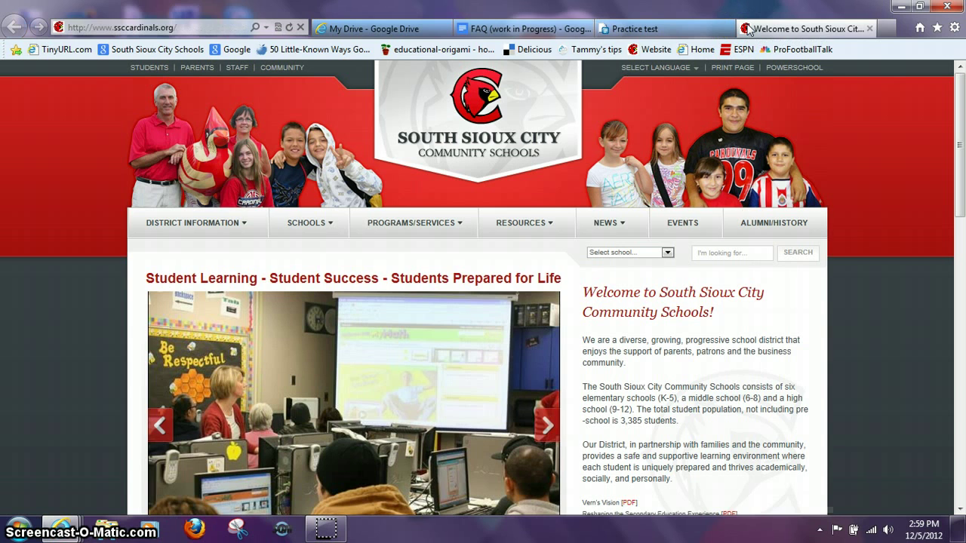
pyautogui.click(194, 27)
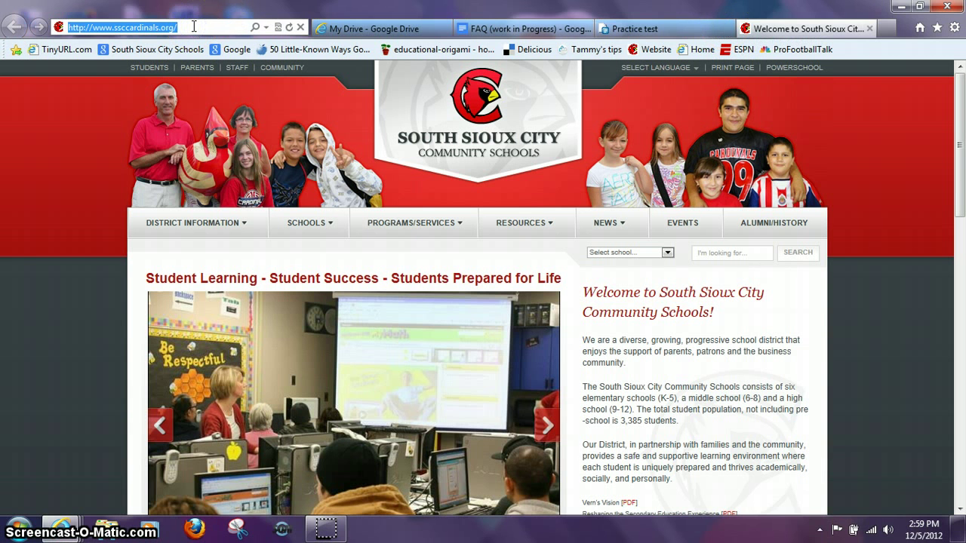
pyautogui.write('www.as')
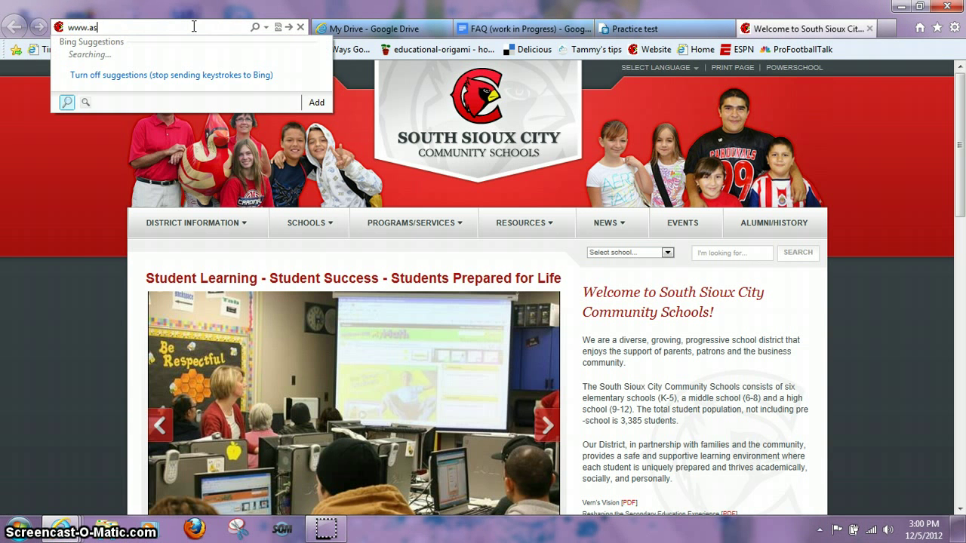
pyautogui.write('k.com')
pyautogui.press('Return')
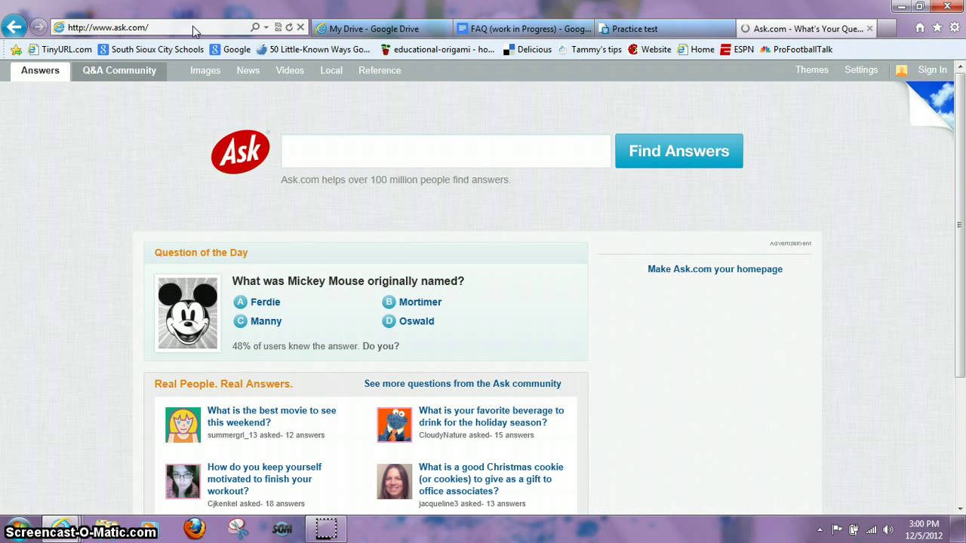
pyautogui.write('What')
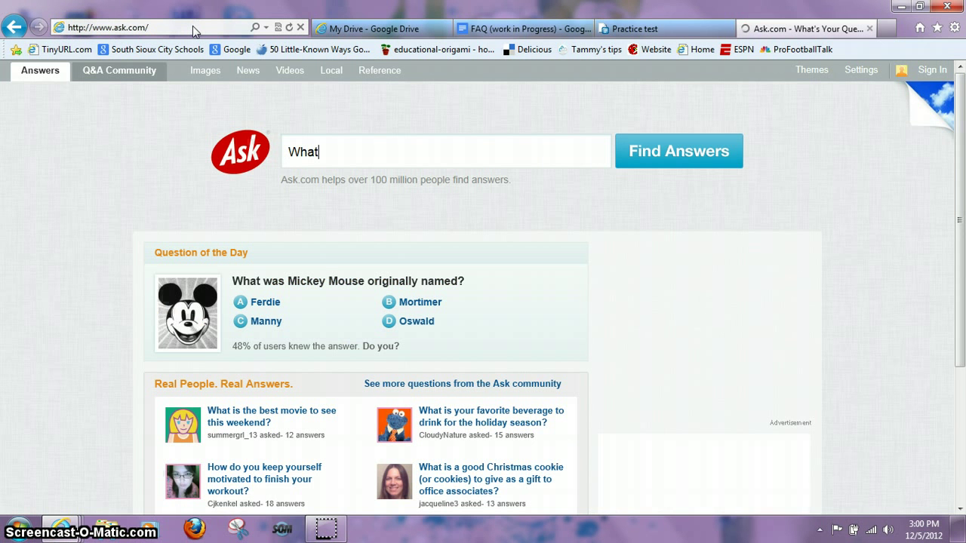
pyautogui.write(' is the capito')
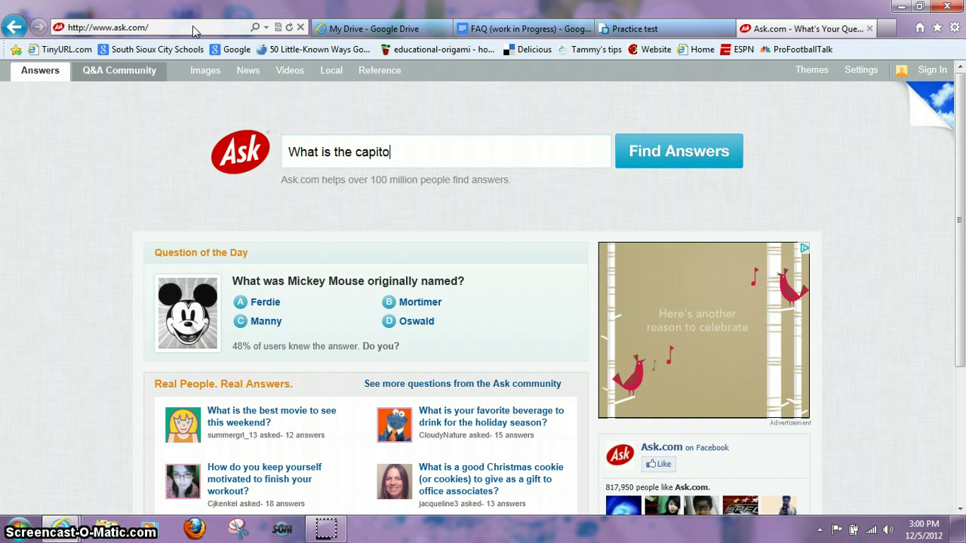
pyautogui.write('l of Iowa?')
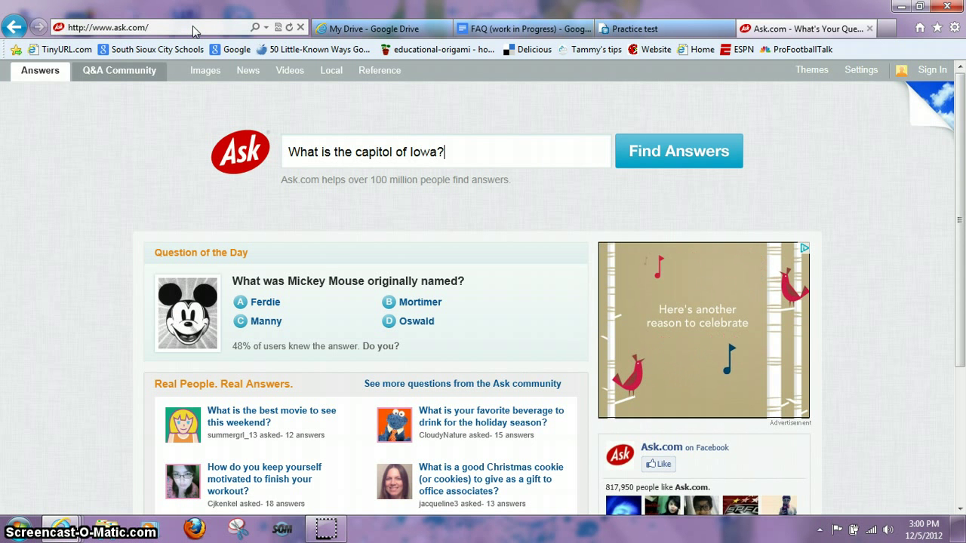
pyautogui.press('Return')
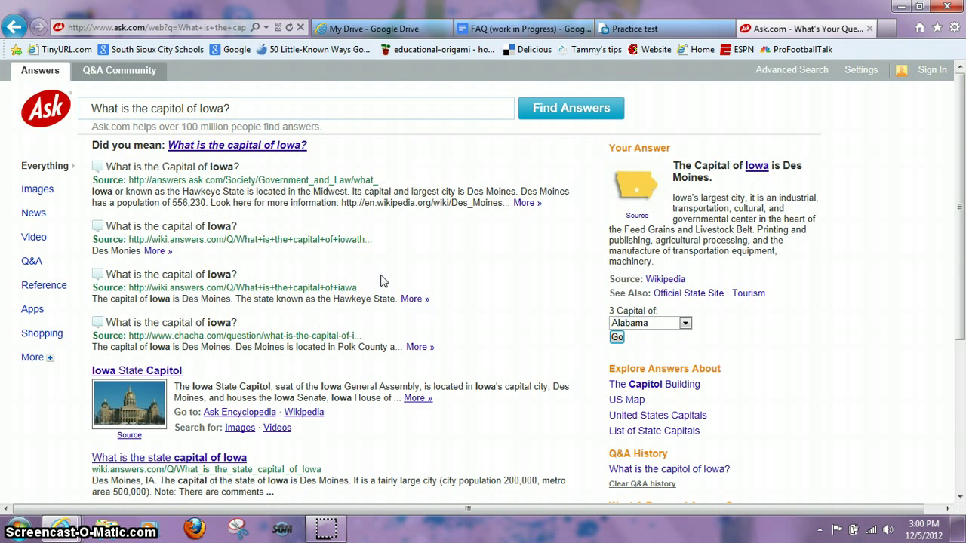
# Open the third result's Answers.com page to find the Iowa capital answer.
pyautogui.click(412, 301)
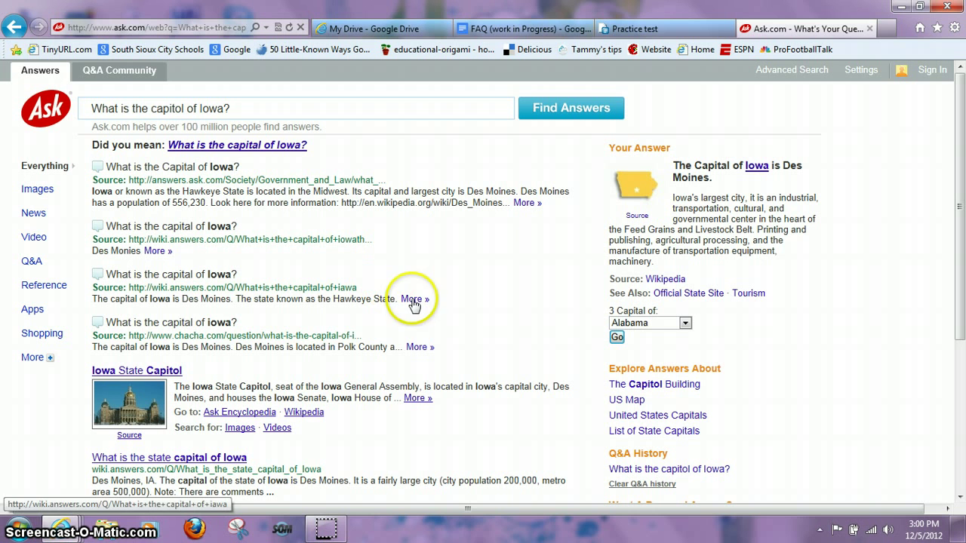
pyautogui.click(400, 302)
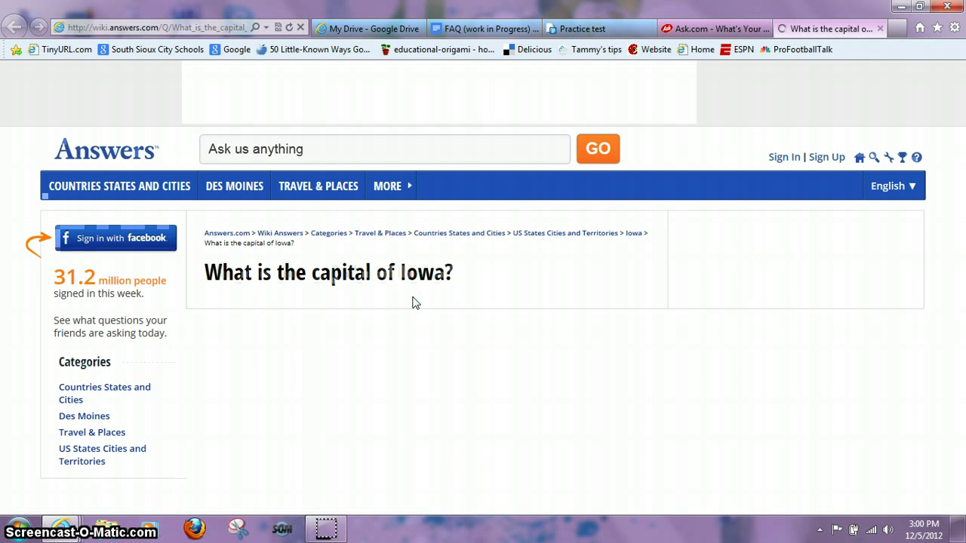
pyautogui.click(398, 349)
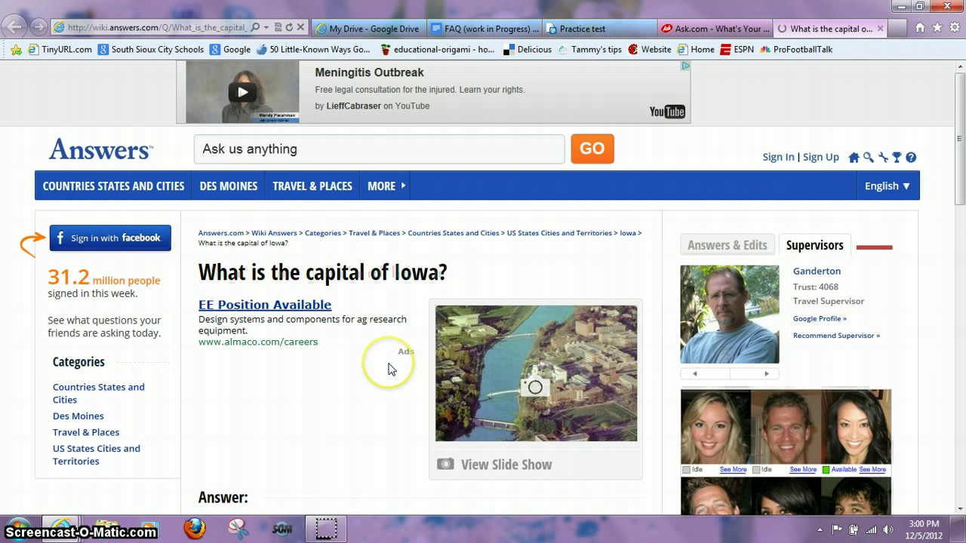
pyautogui.scroll(-3, 392, 362)
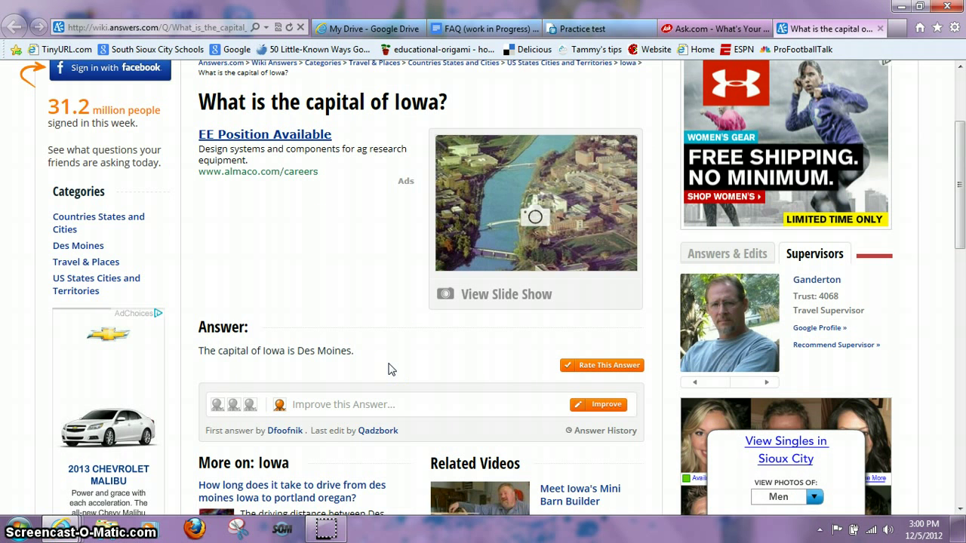
pyautogui.scroll(-1, 389, 367)
pyautogui.scroll(2, 389, 368)
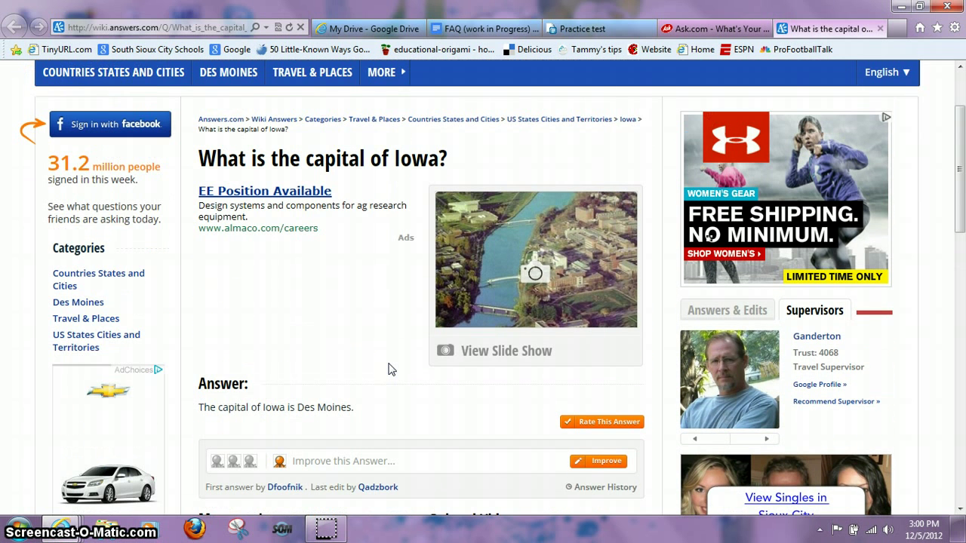
pyautogui.scroll(2, 389, 369)
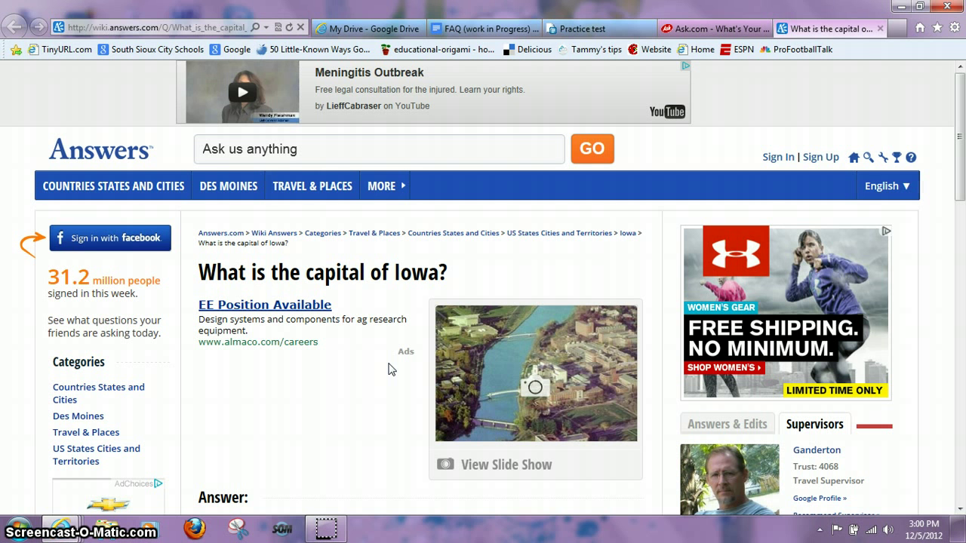
# Copy that answer page's web address and return to the Practice test spreadsheet.
pyautogui.click(143, 27)
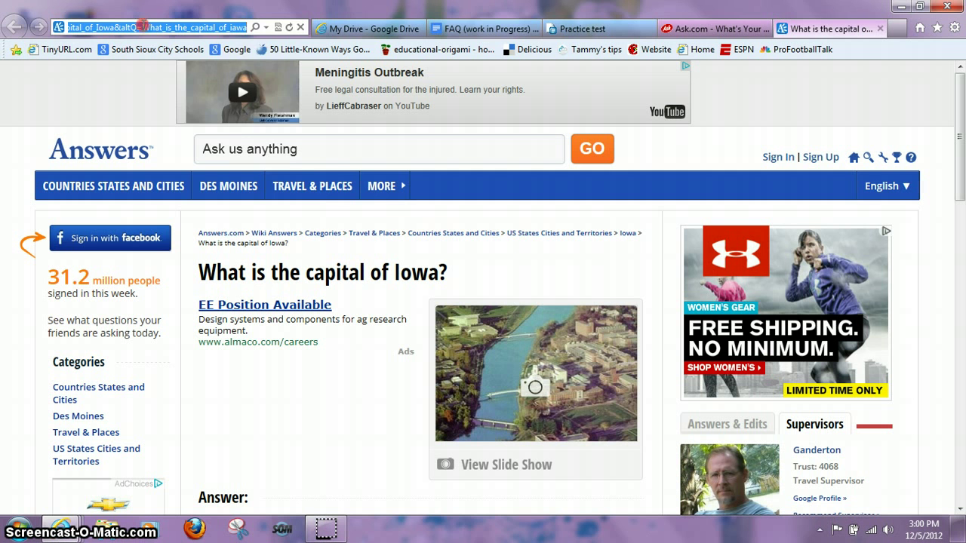
pyautogui.rightClick(141, 27)
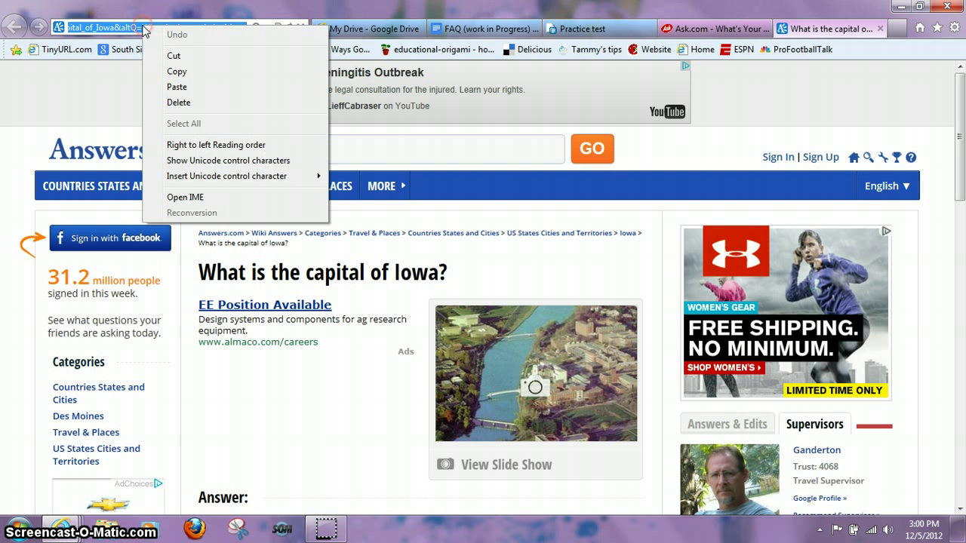
pyautogui.click(176, 72)
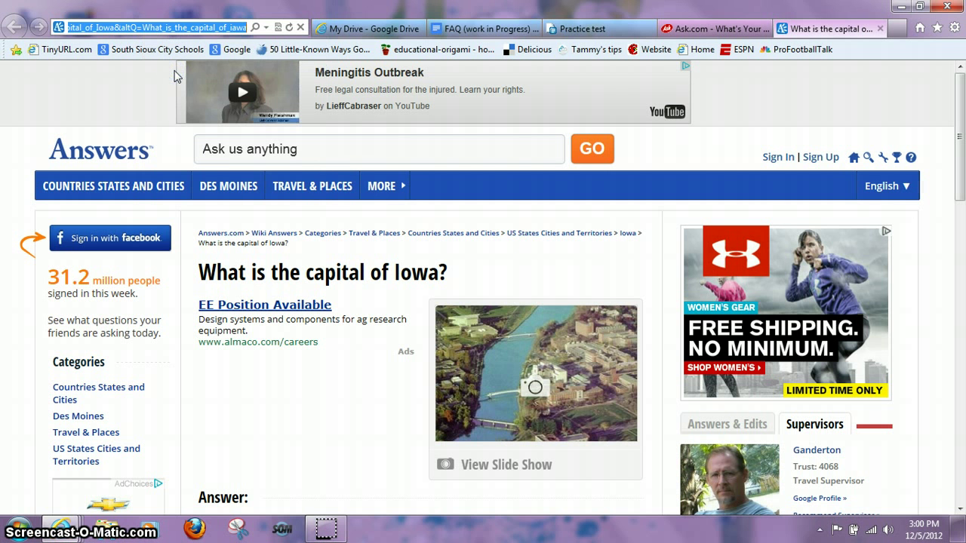
pyautogui.click(577, 28)
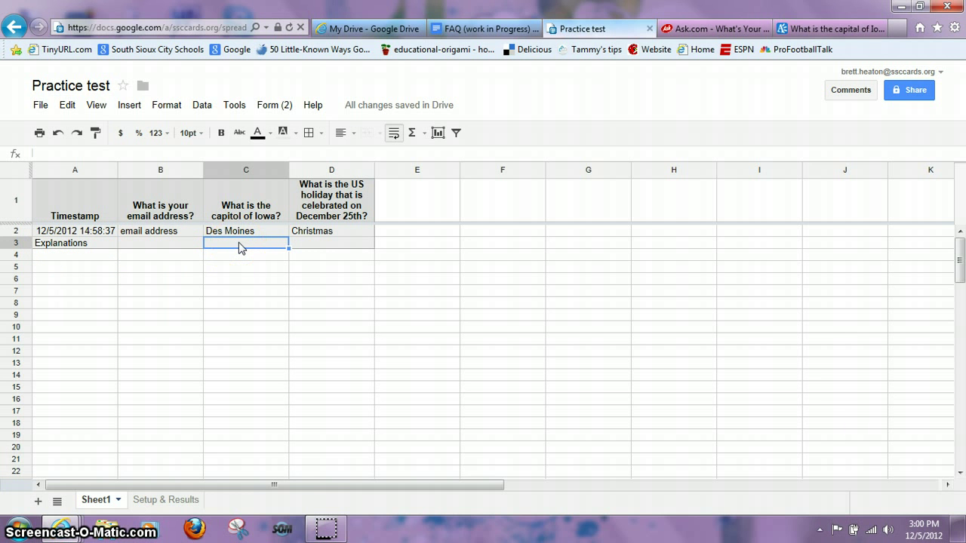
# Paste the copied Iowa capital link into C3, then select D3.
pyautogui.hotkey('ctrl', 'v')
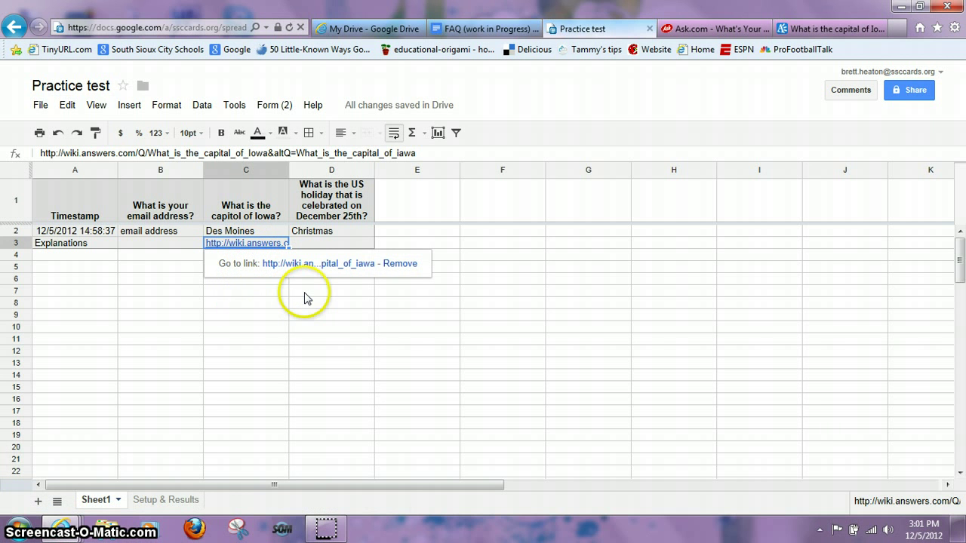
pyautogui.click(322, 243)
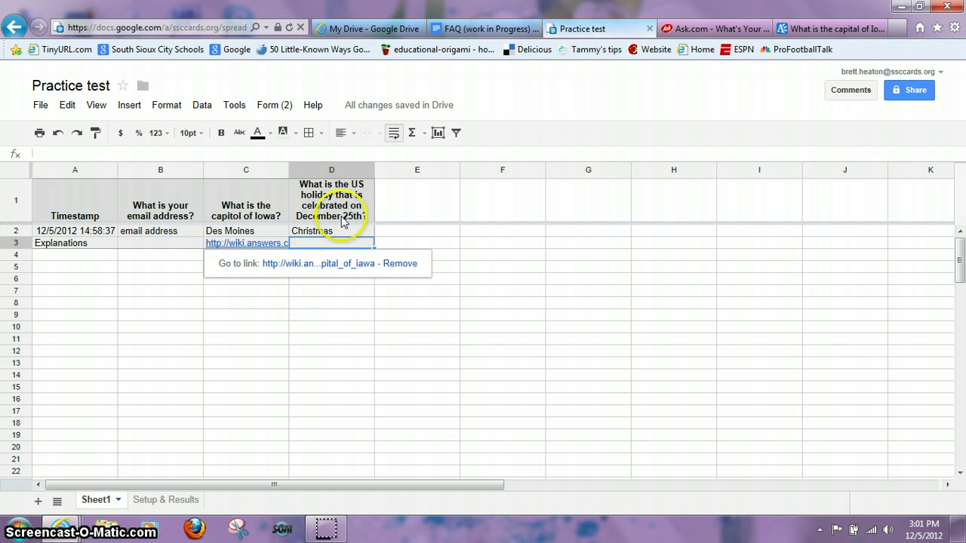
# Close the Iowa answer page and clear the old question from the Ask.com search box.
pyautogui.click(802, 29)
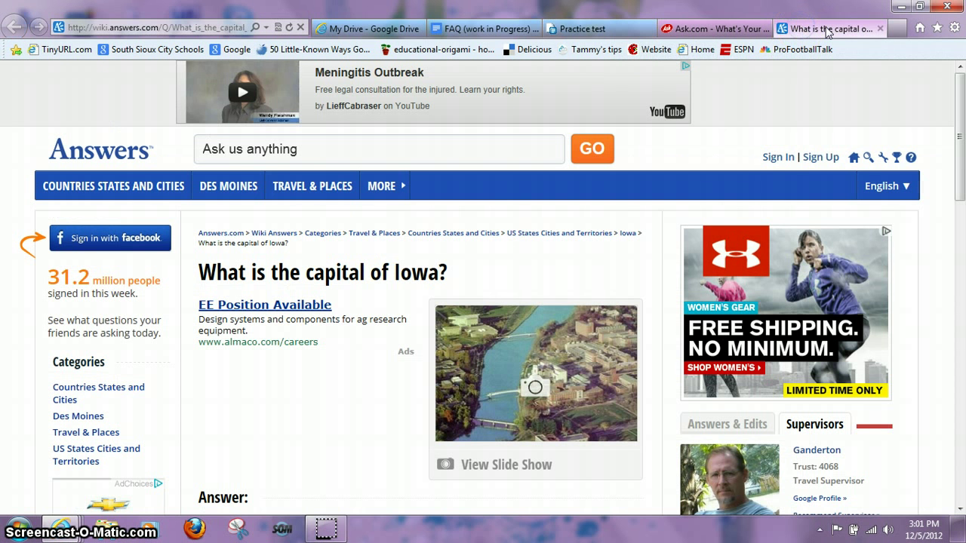
pyautogui.click(880, 28)
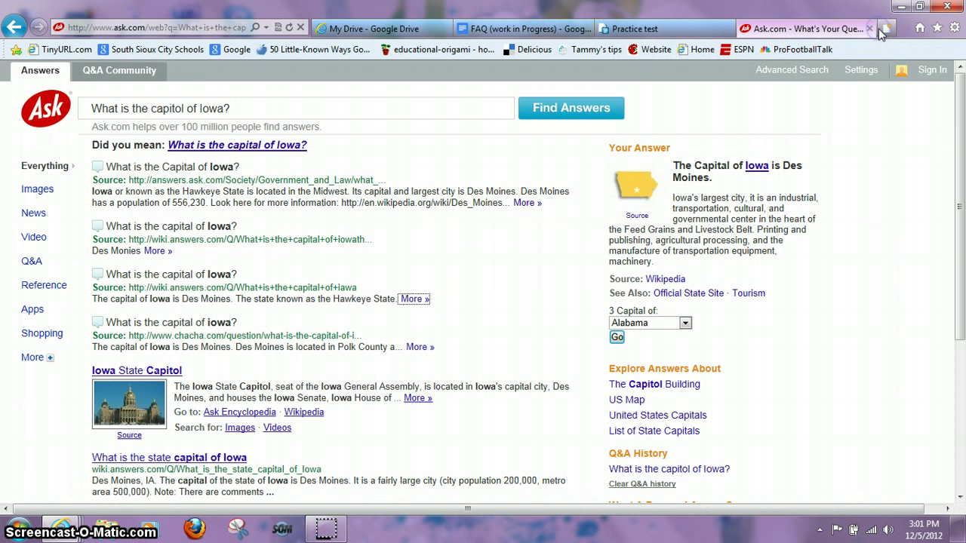
pyautogui.click(225, 108)
pyautogui.moveTo(225, 108); pyautogui.dragTo(178, 111)
pyautogui.press('BackSpace')
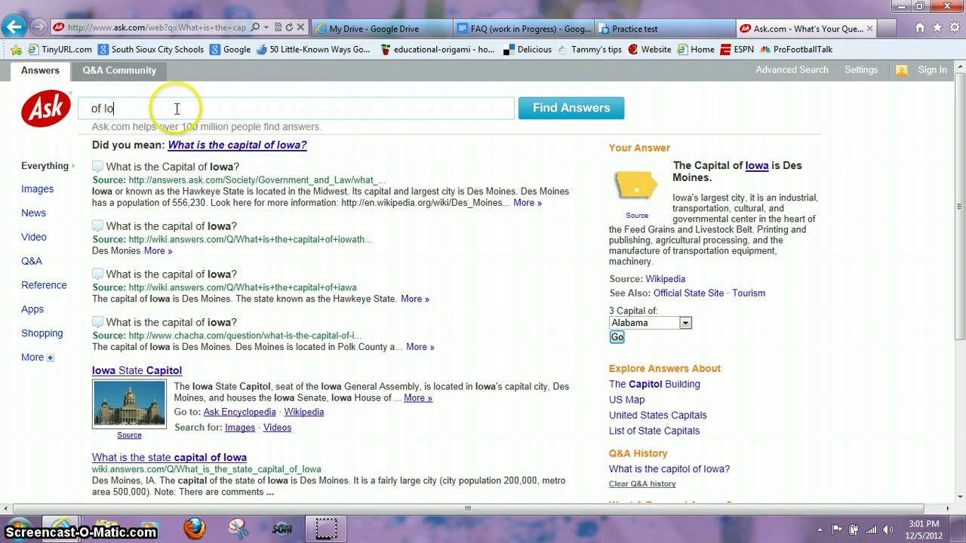
# Search Ask.com for 'What is the US holiday celebrated on December 25th?'.
pyautogui.write('What is the US holiday celebrated on December')
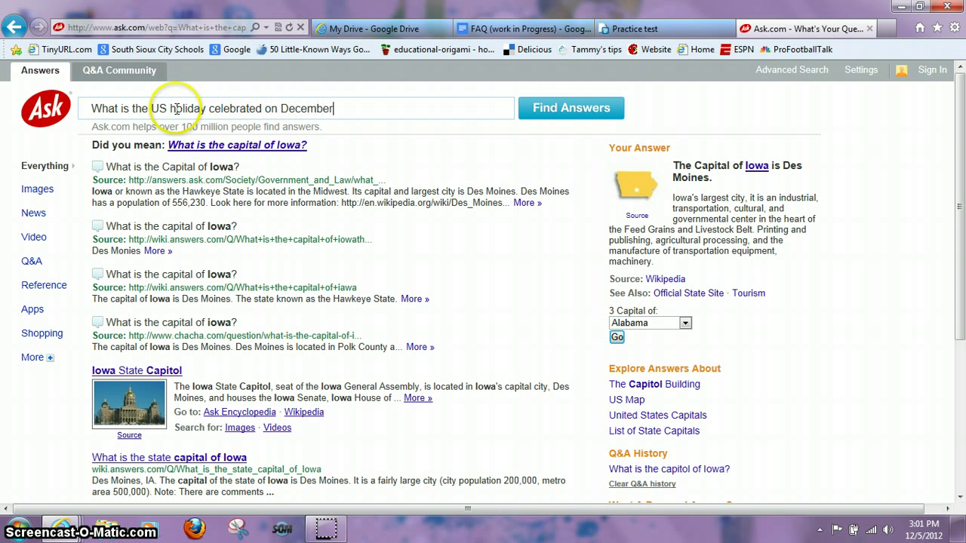
pyautogui.write(' 25th?')
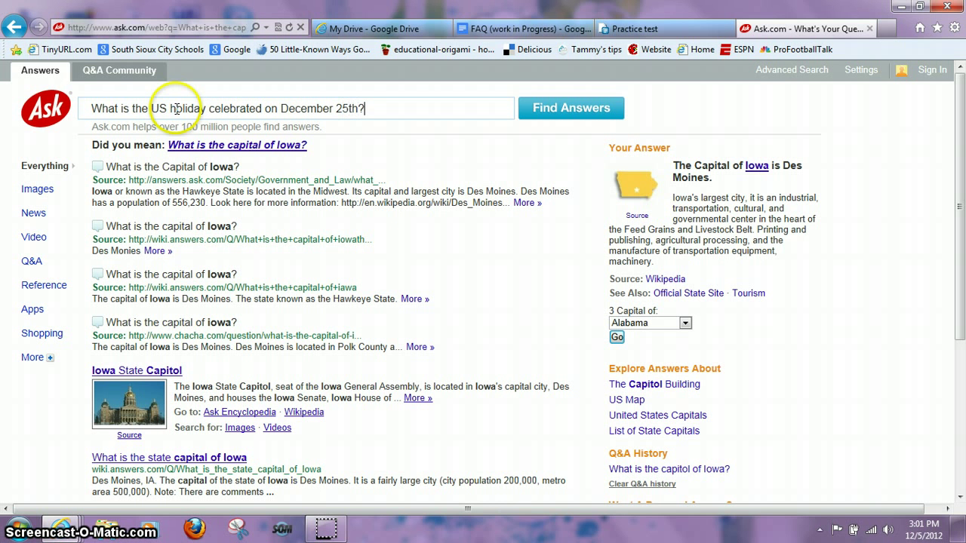
pyautogui.press('Return')
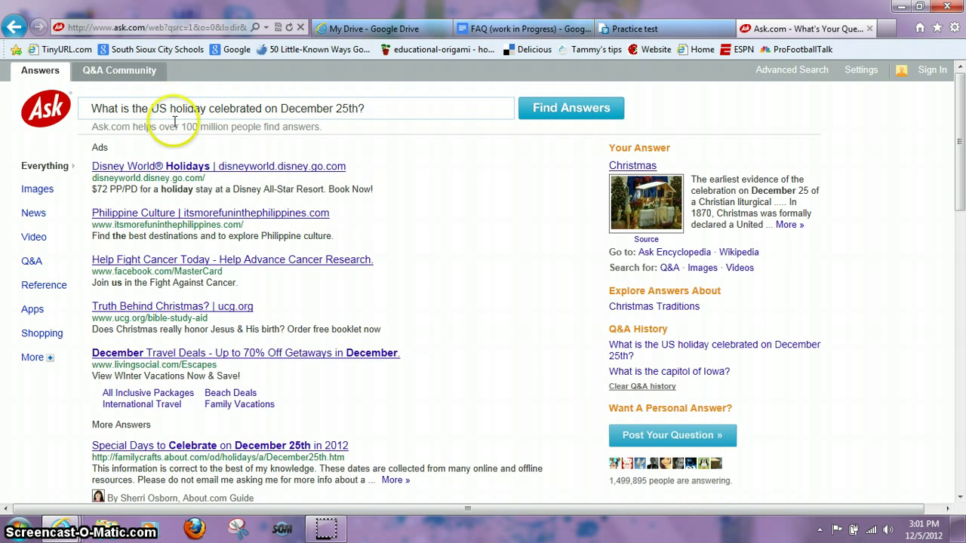
pyautogui.click(68, 430)
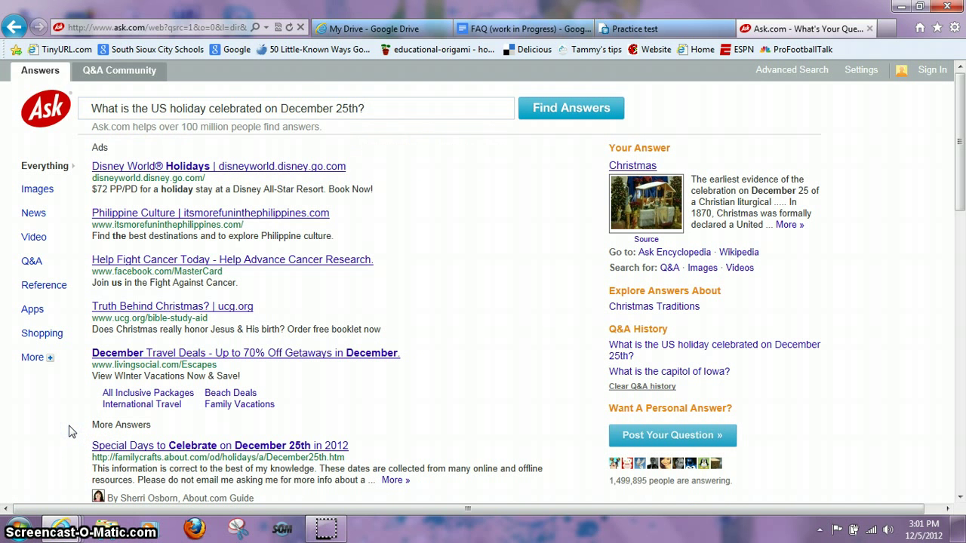
pyautogui.scroll(-2, 69, 430)
# Open the first answer's Answers.com page ('Christmas Day.') and copy its web address.
pyautogui.click(166, 381)
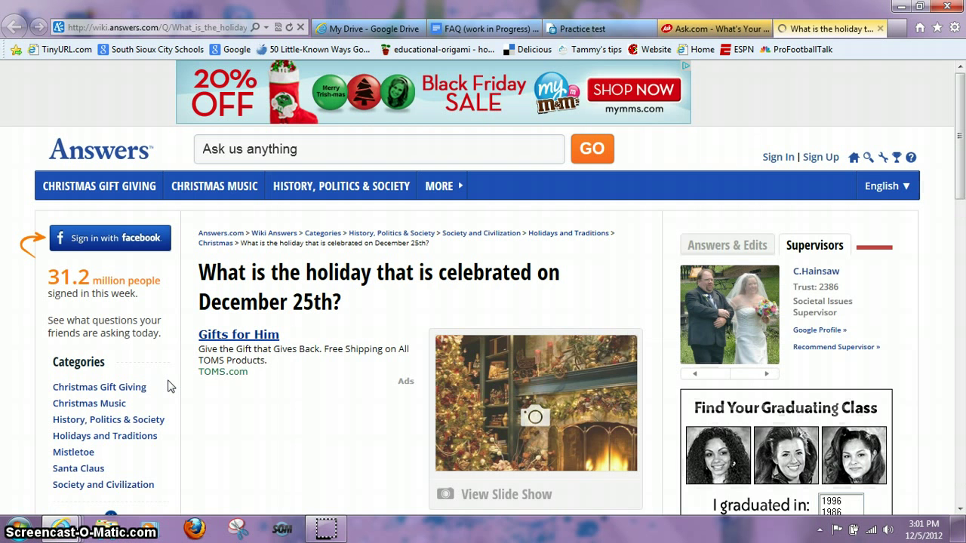
pyautogui.scroll(-3, 168, 386)
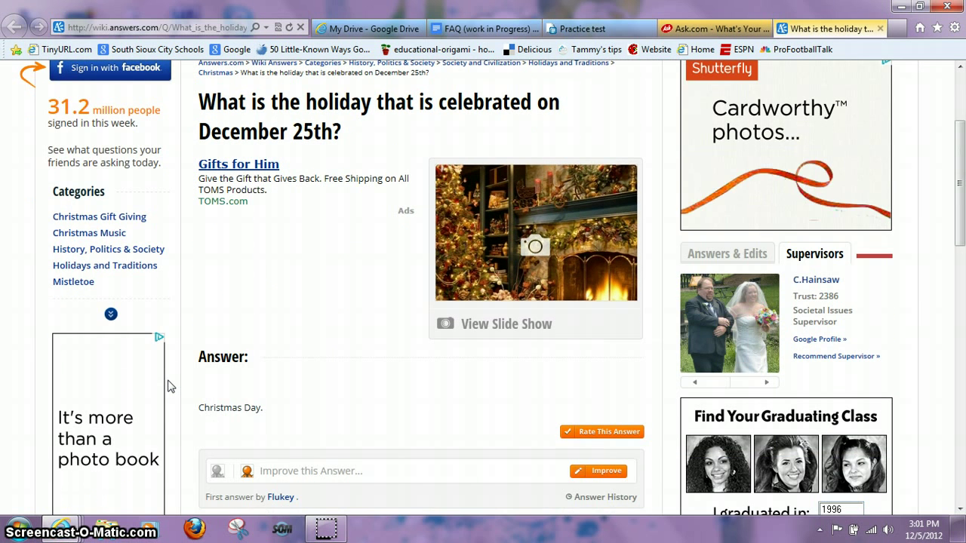
pyautogui.scroll(3, 168, 387)
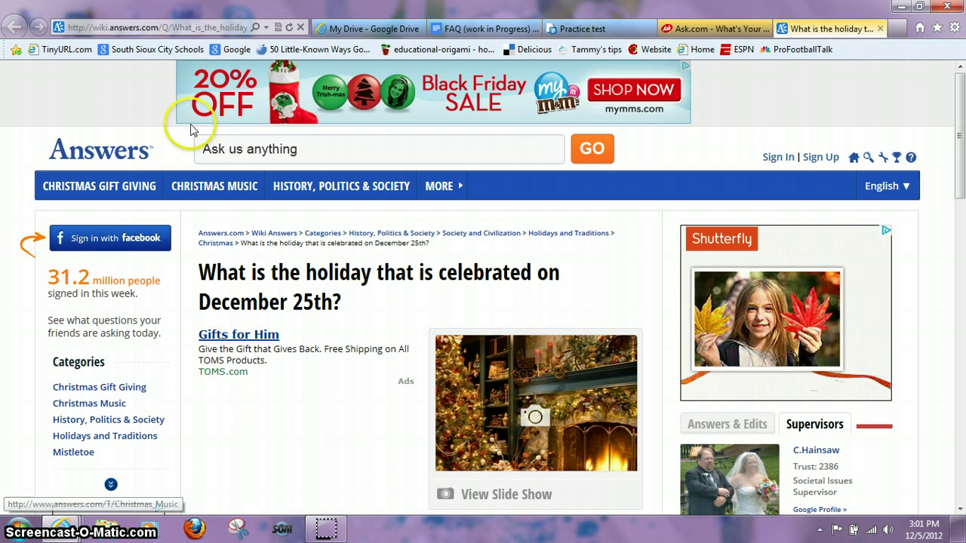
pyautogui.click(151, 30)
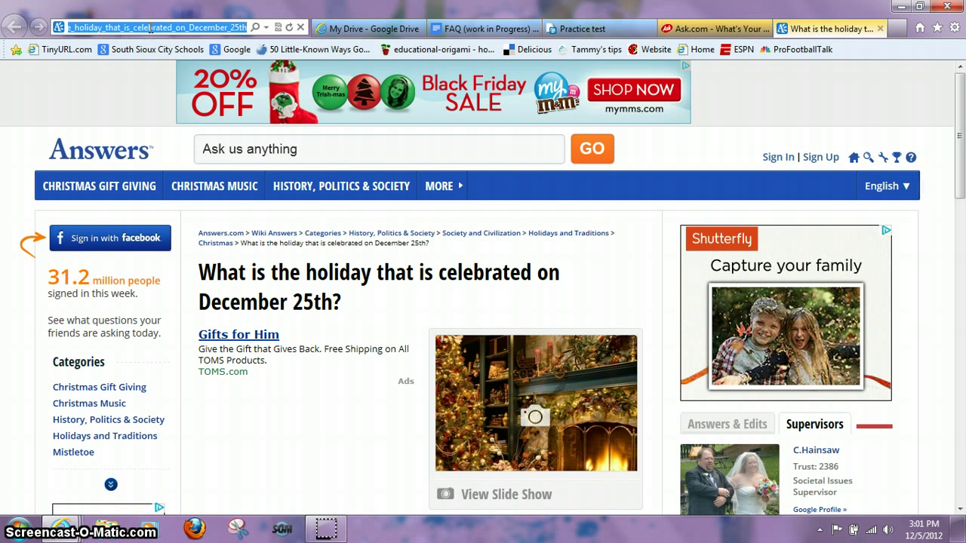
pyautogui.rightClick(151, 31)
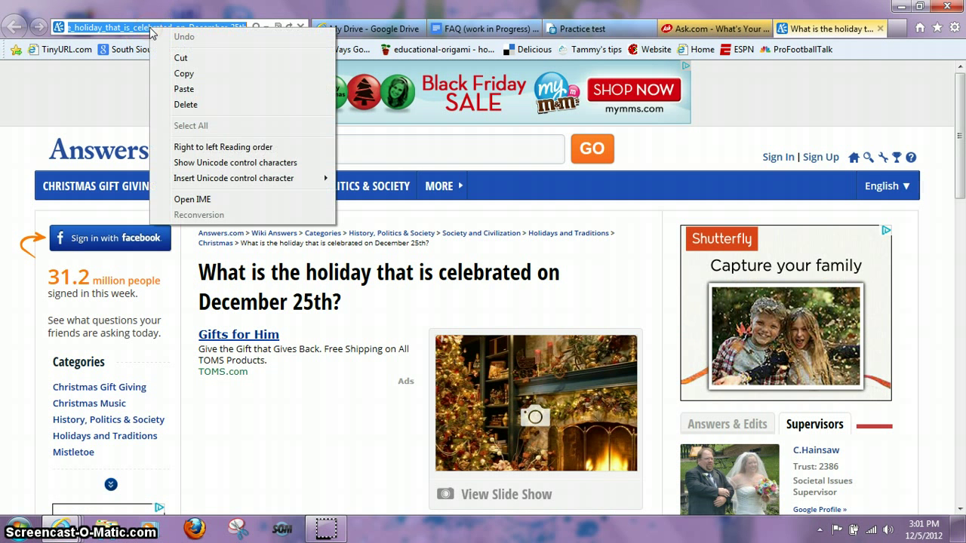
pyautogui.click(188, 73)
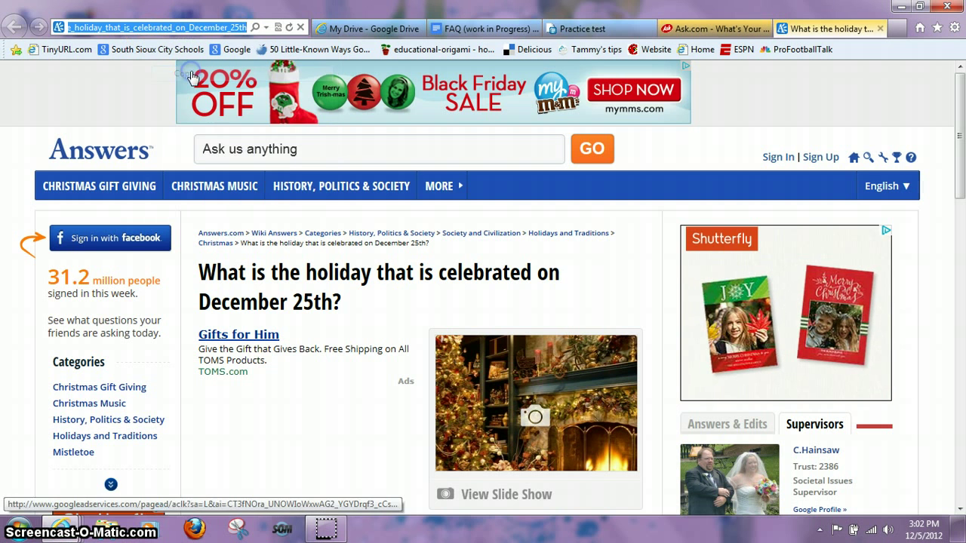
# Paste the December 25th explanation link into cell D3 of the Practice test spreadsheet.
pyautogui.click(599, 29)
pyautogui.click(319, 247)
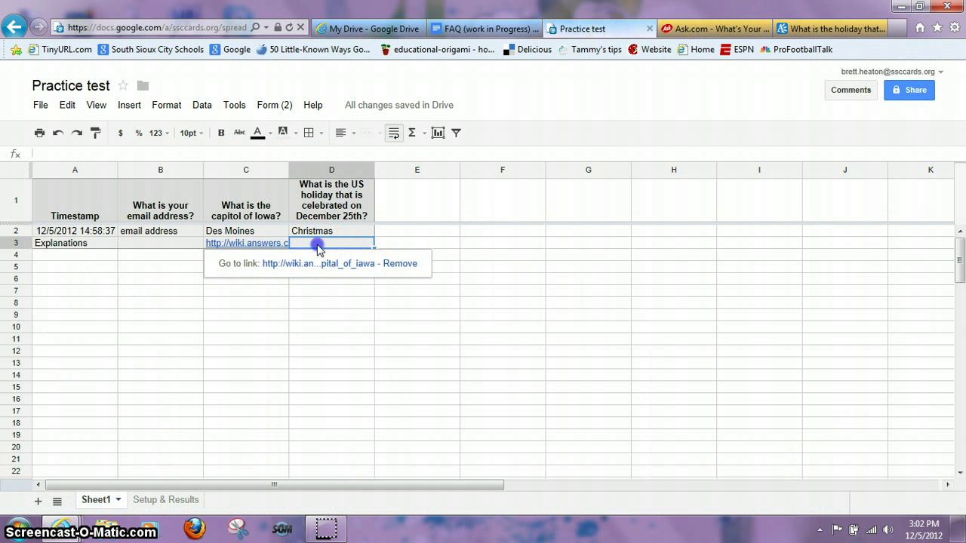
pyautogui.rightClick(319, 249)
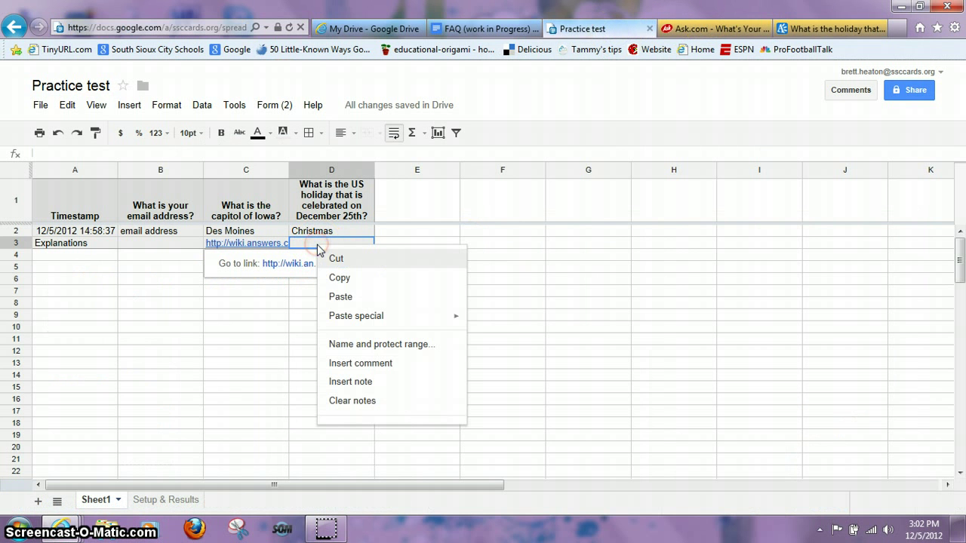
pyautogui.click(338, 298)
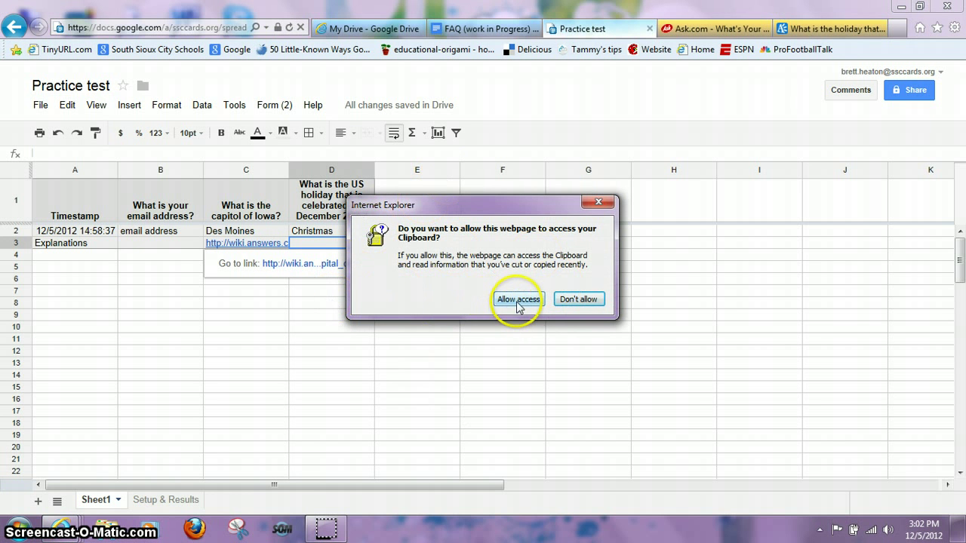
pyautogui.hotkey('ctrl', 'v')
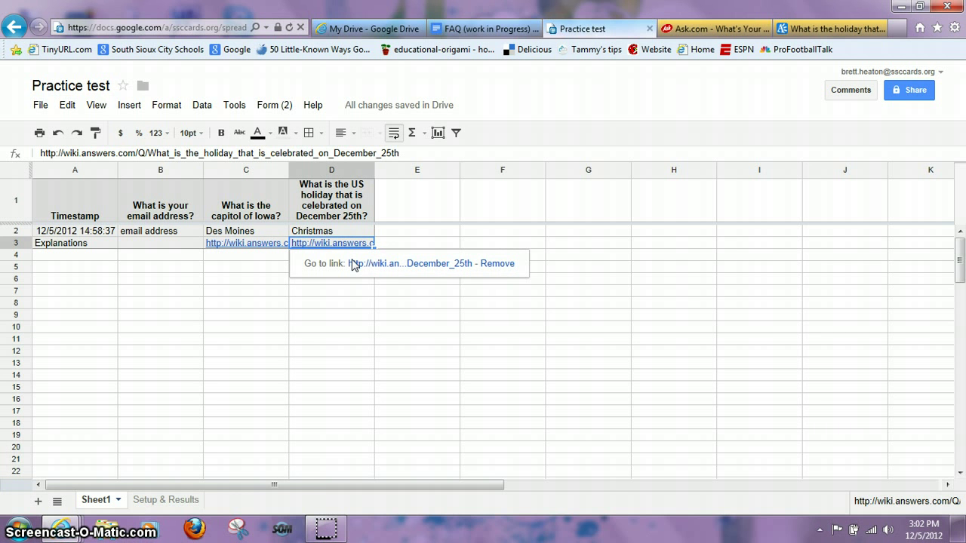
# Open the 'MCQ tests: email score & correction' project through Tools > Script editor.
pyautogui.click(235, 106)
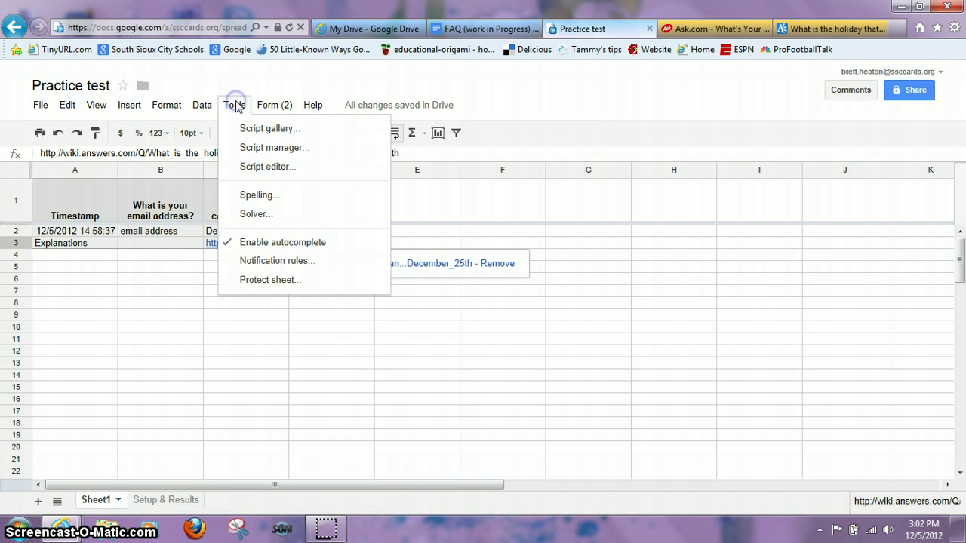
pyautogui.click(245, 167)
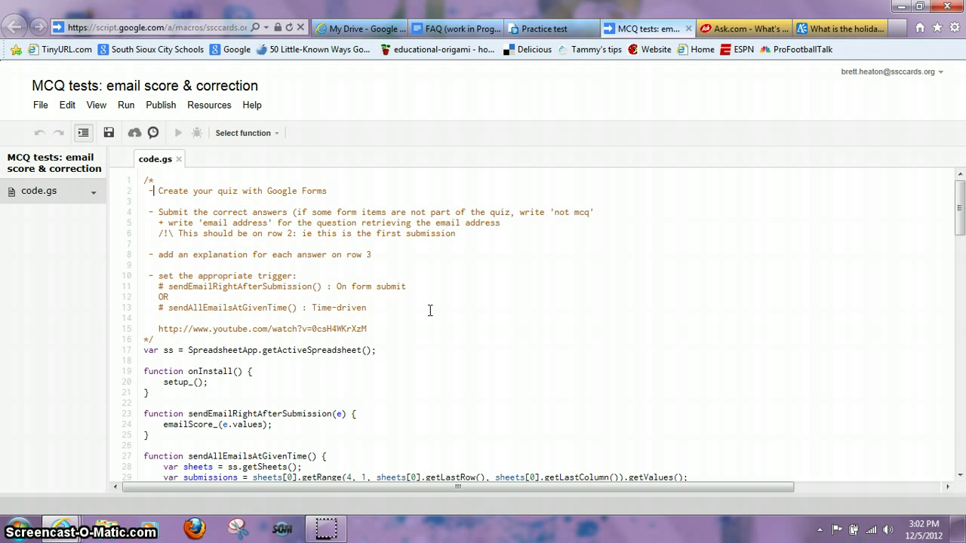
# Add a new trigger set to run sendEmailRightAfterSubmission.
pyautogui.click(153, 133)
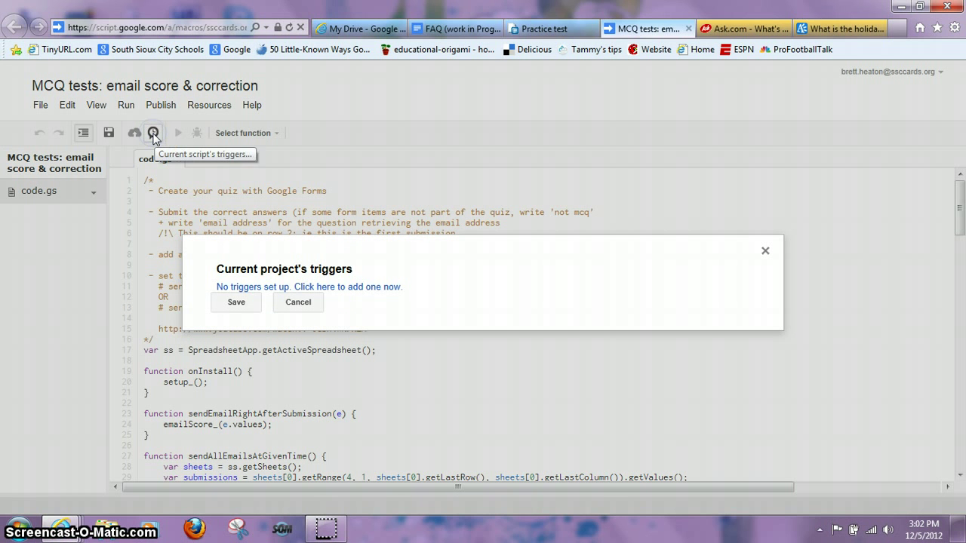
pyautogui.click(351, 290)
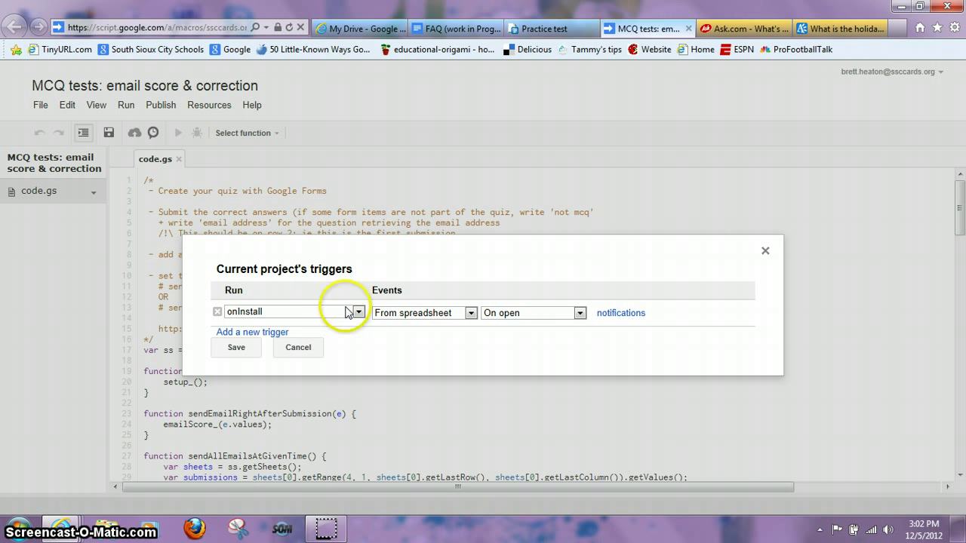
pyautogui.click(359, 312)
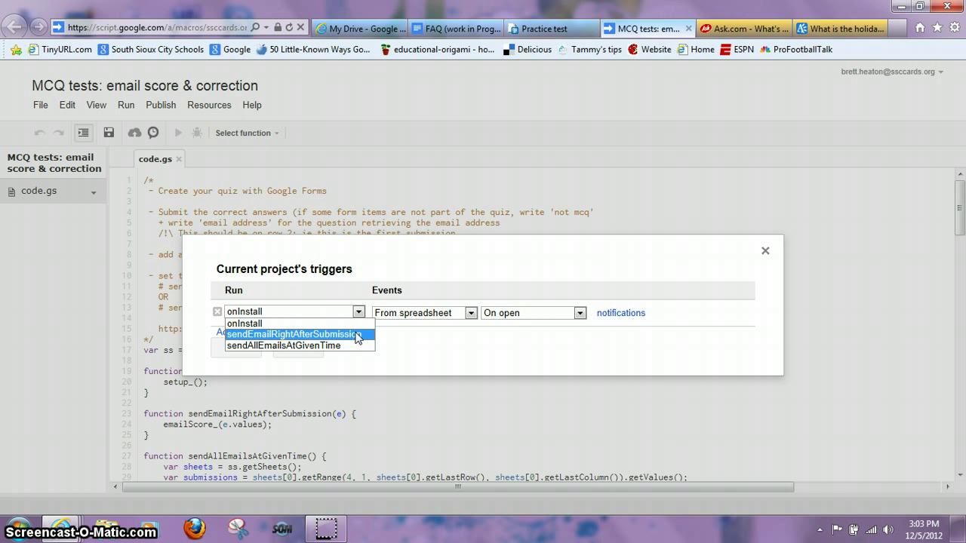
pyautogui.click(350, 347)
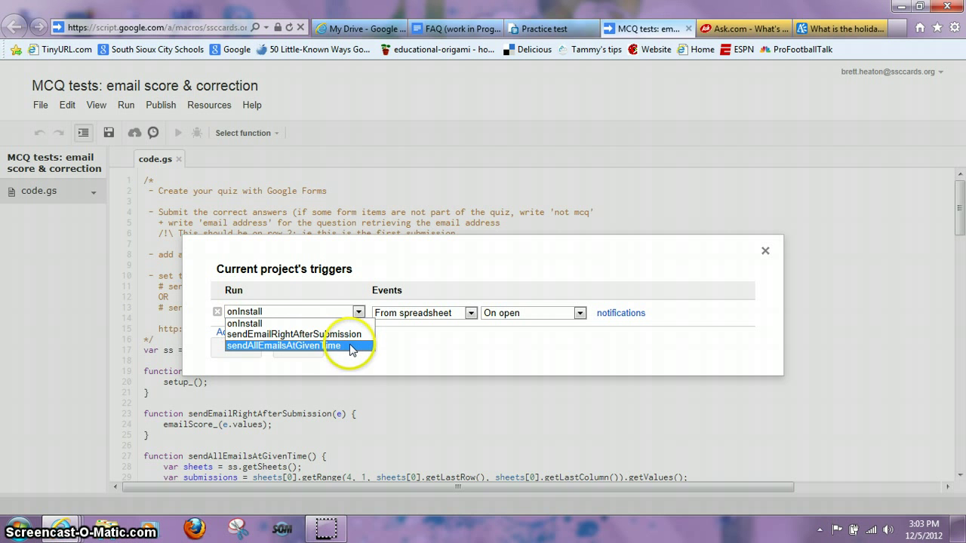
pyautogui.click(348, 335)
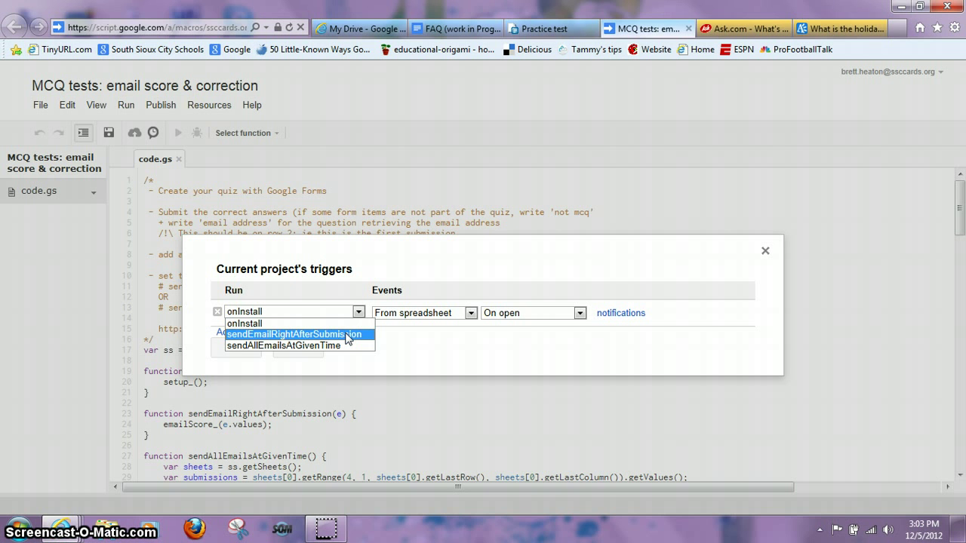
pyautogui.click(347, 334)
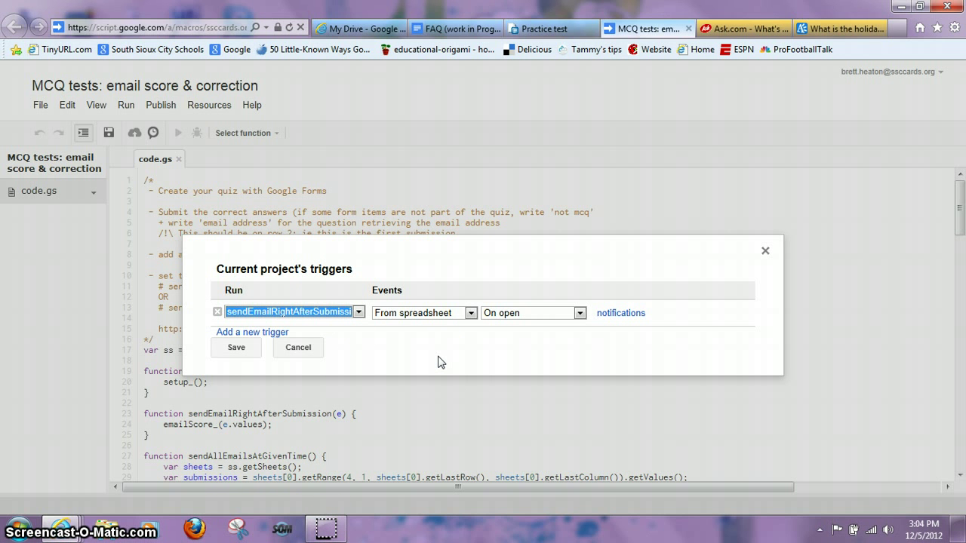
# Set the trigger's event to From spreadsheet, On form submit, and save it.
pyautogui.click(470, 313)
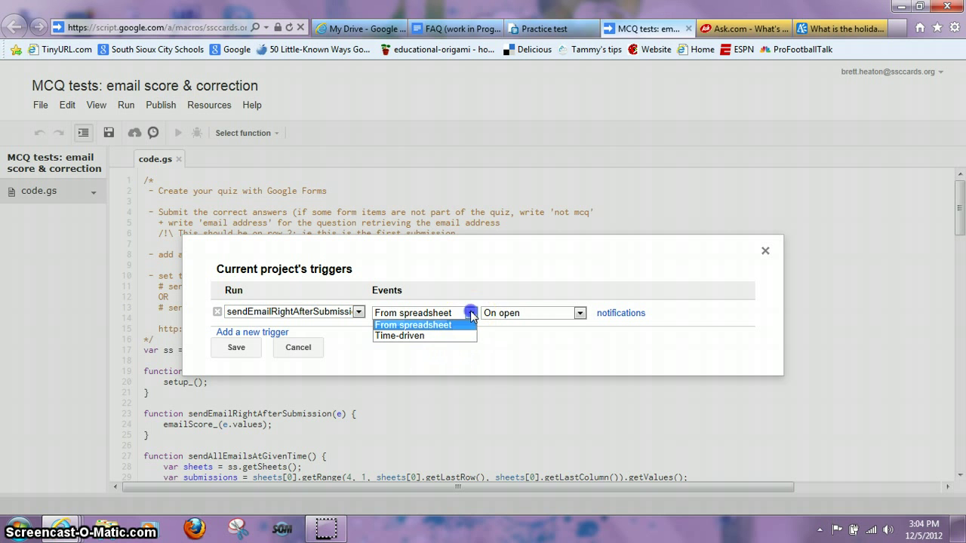
pyautogui.moveTo(459, 320); pyautogui.dragTo(462, 340)
pyautogui.click(445, 336)
pyautogui.click(352, 313)
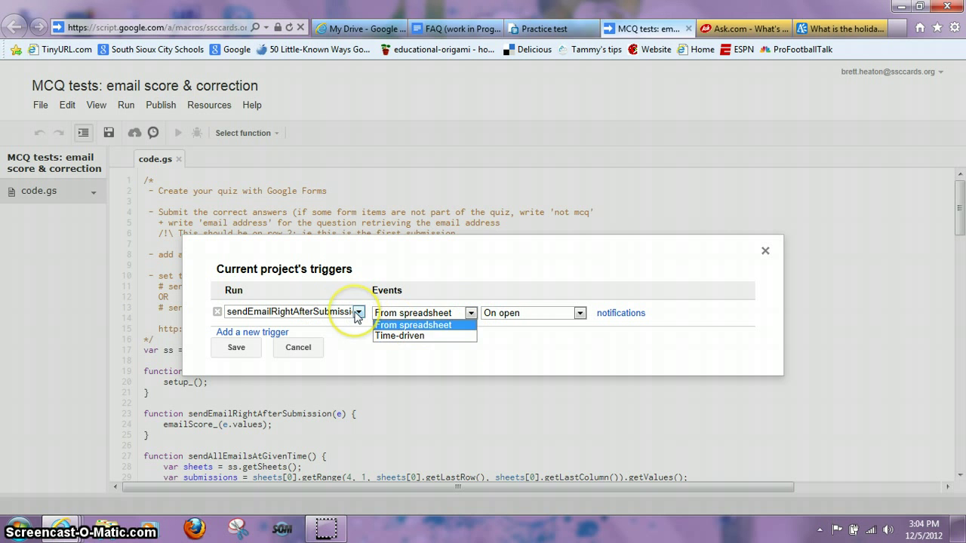
pyautogui.click(423, 335)
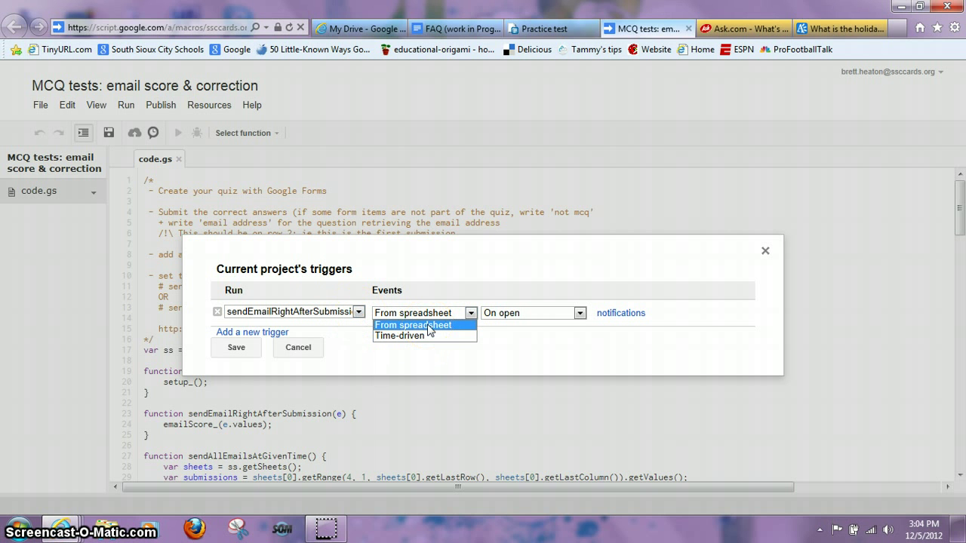
pyautogui.click(427, 325)
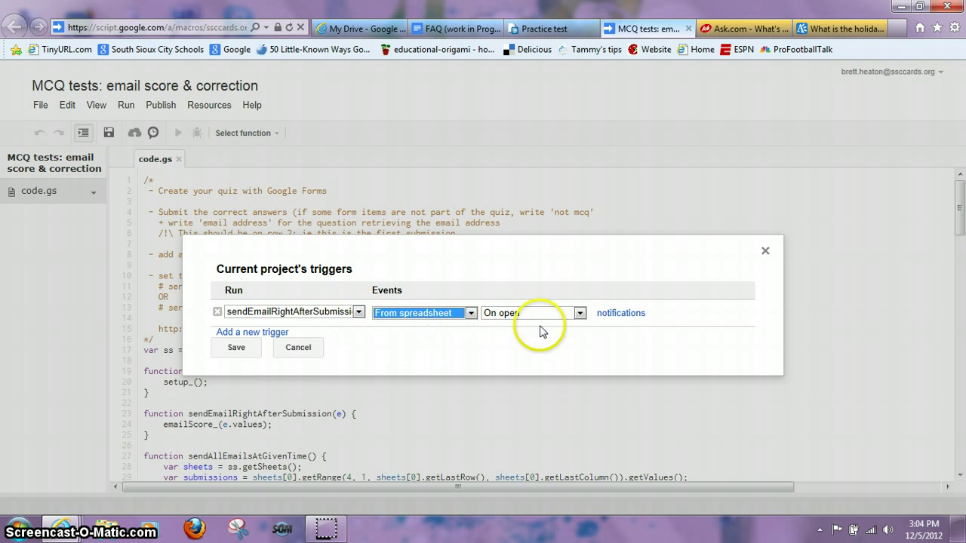
pyautogui.click(578, 315)
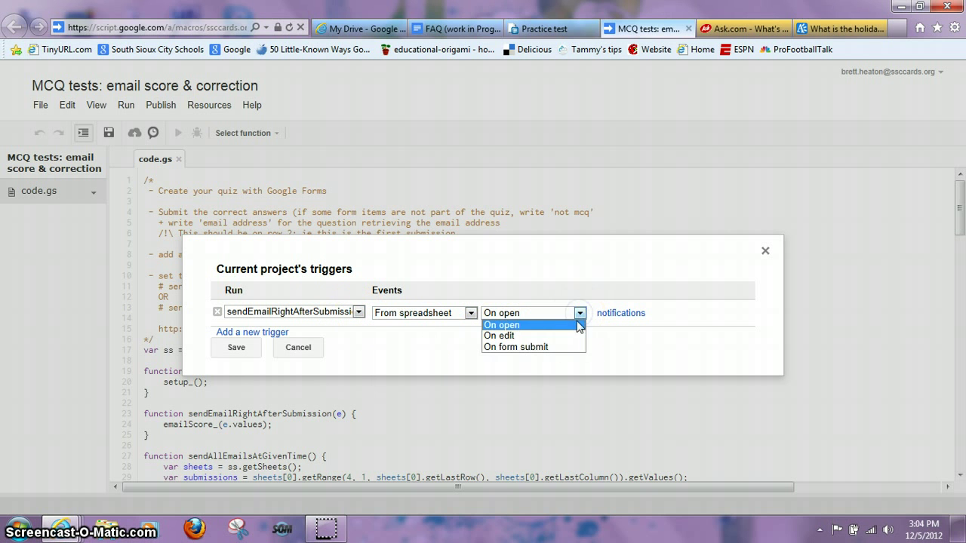
pyautogui.click(569, 347)
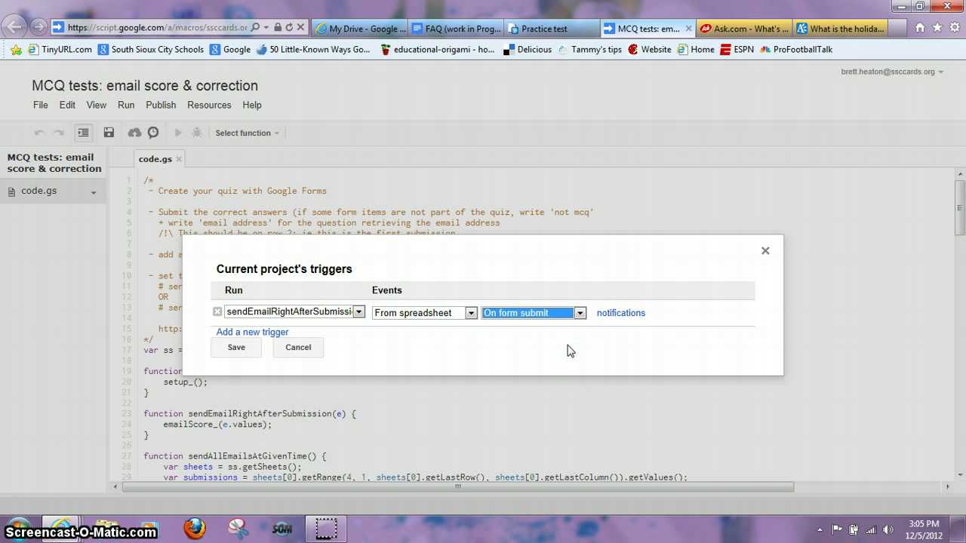
pyautogui.click(244, 351)
pyautogui.click(244, 351)
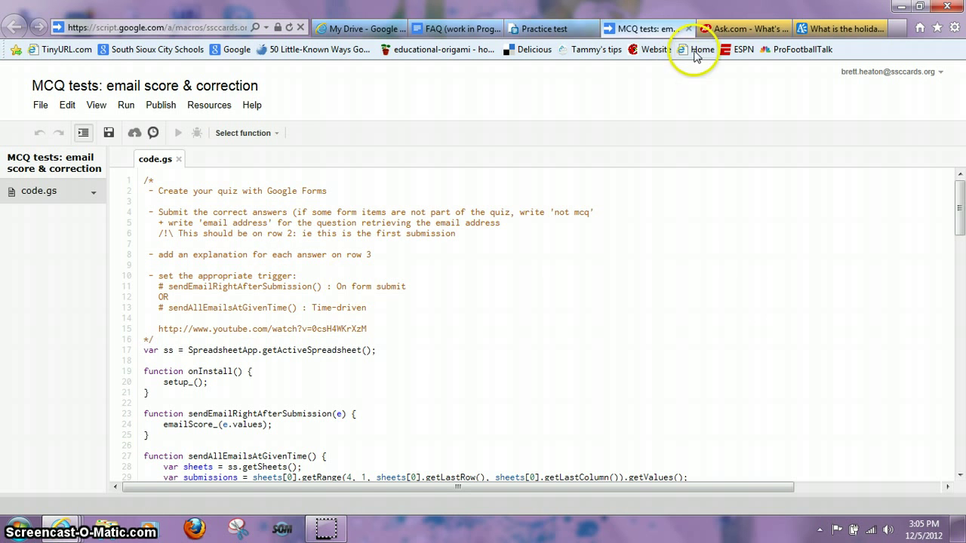
# Close the script tab, cancel the Print dialog, and open the emailed 'MCQ answers' score message.
pyautogui.click(688, 28)
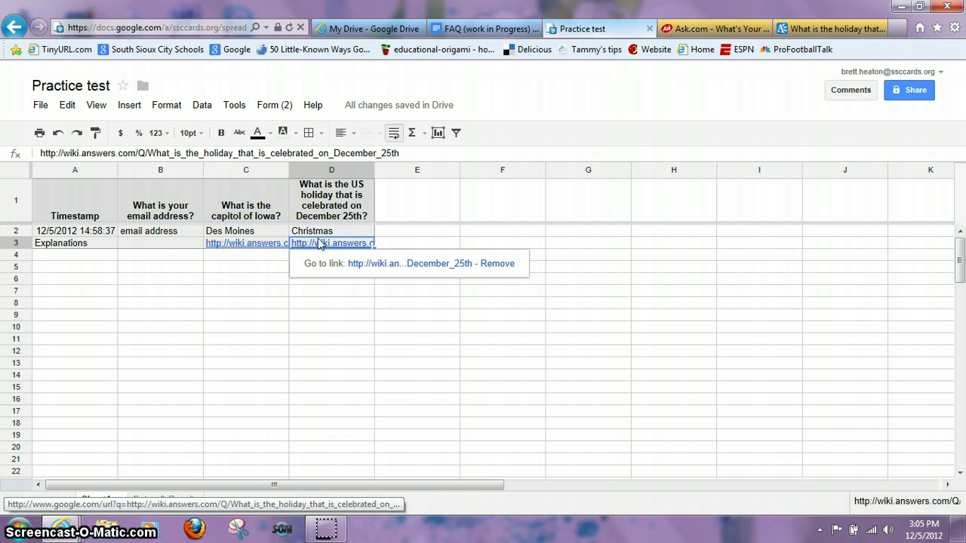
pyautogui.hotkey('ctrl', 'p')
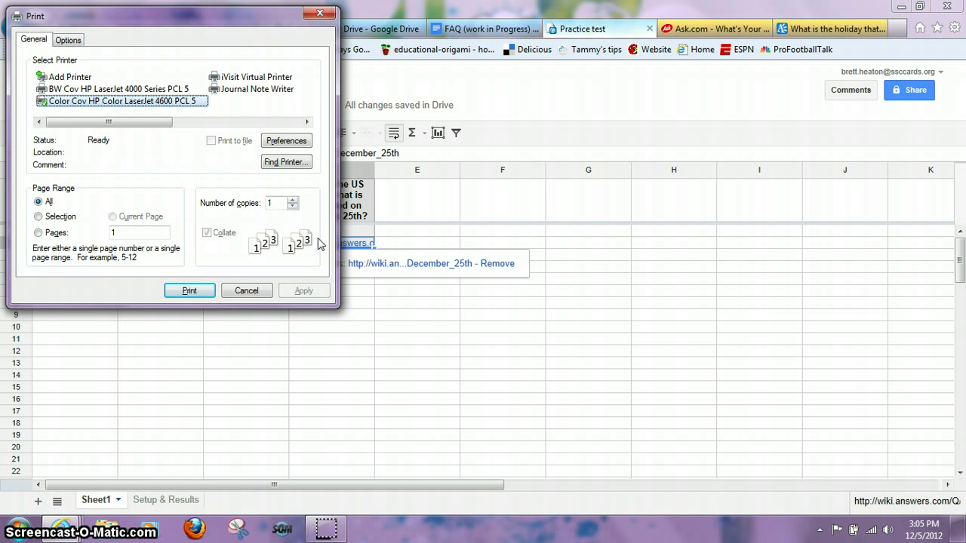
pyautogui.click(246, 290)
pyautogui.click(341, 524)
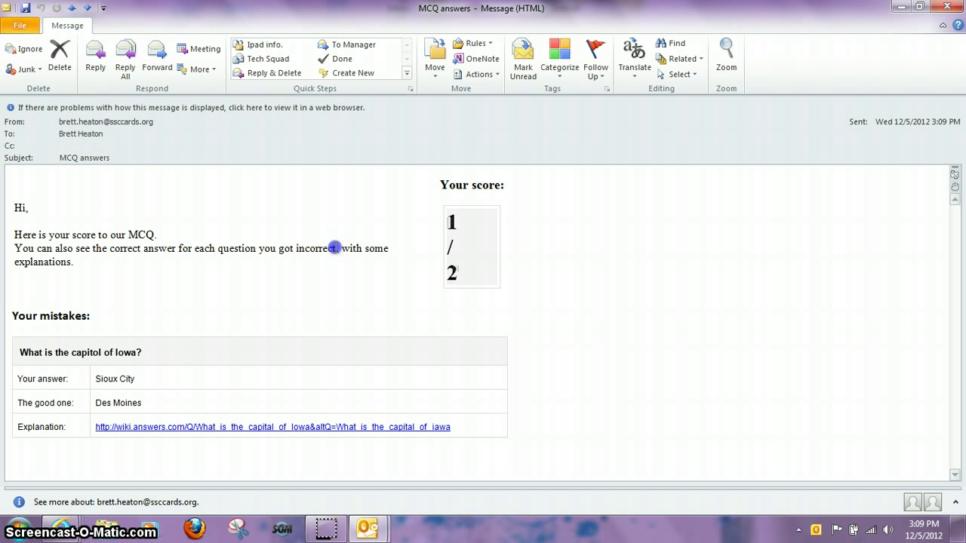
pyautogui.doubleClick(337, 249)
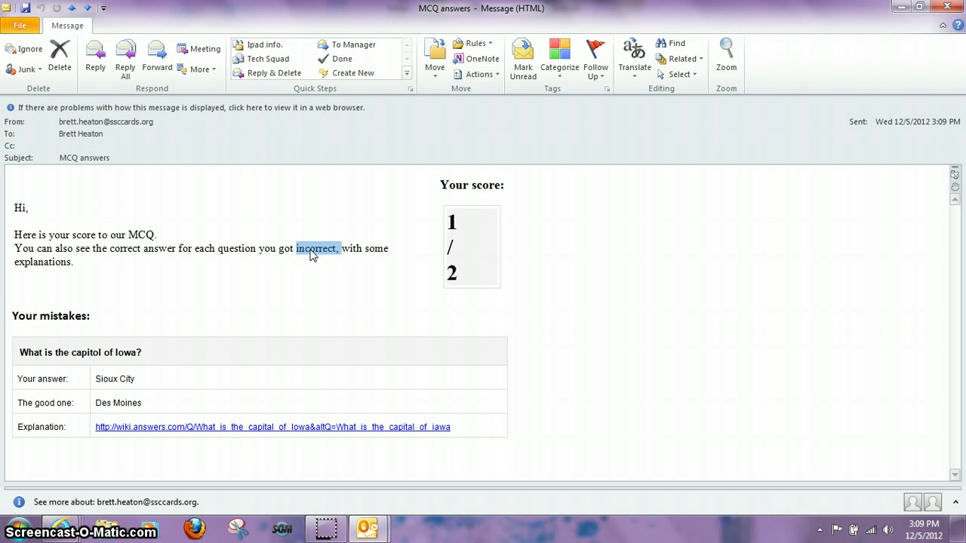